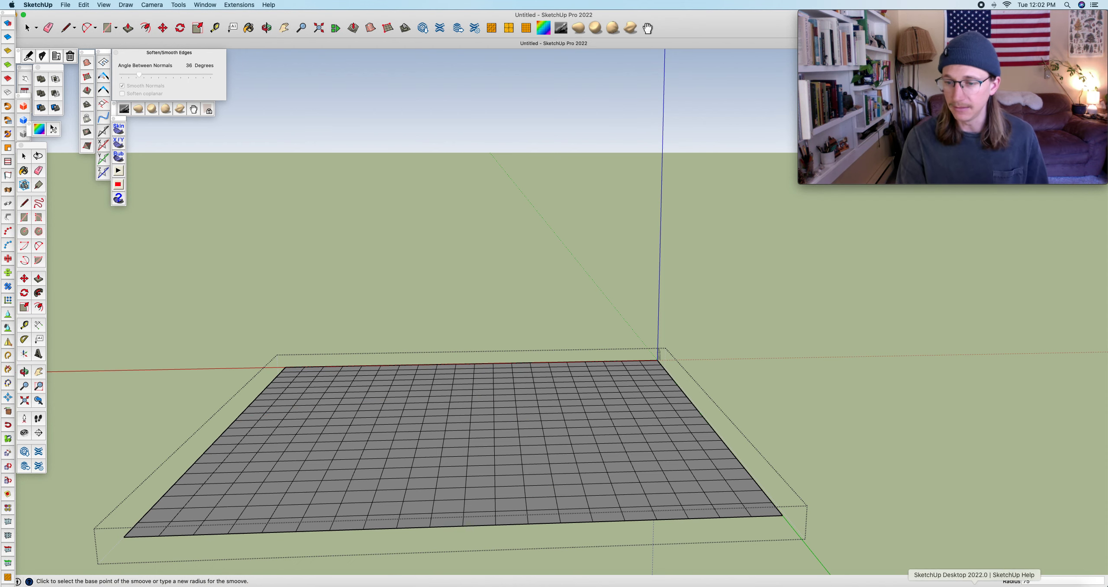
- Switch to Safari and look through the plan set PDF's roof, framing, detail and floor plan sheets, returning to the elevations sheet
{"action": "left_click", "coordinate": [978, 585]}
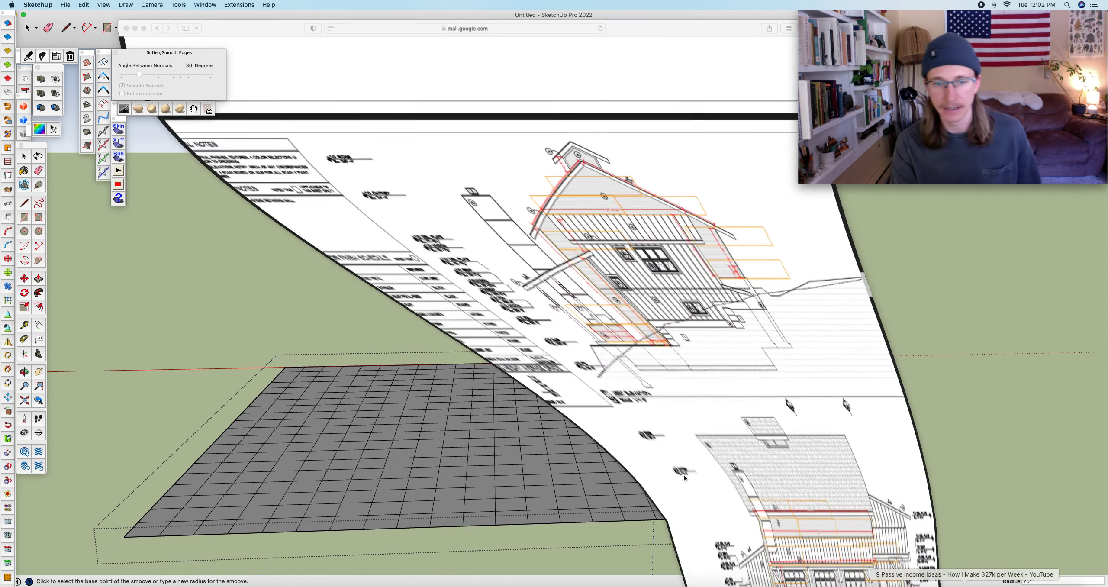
{"action": "scroll", "coordinate": [445, 362], "scroll_direction": "down", "scroll_amount": 5}
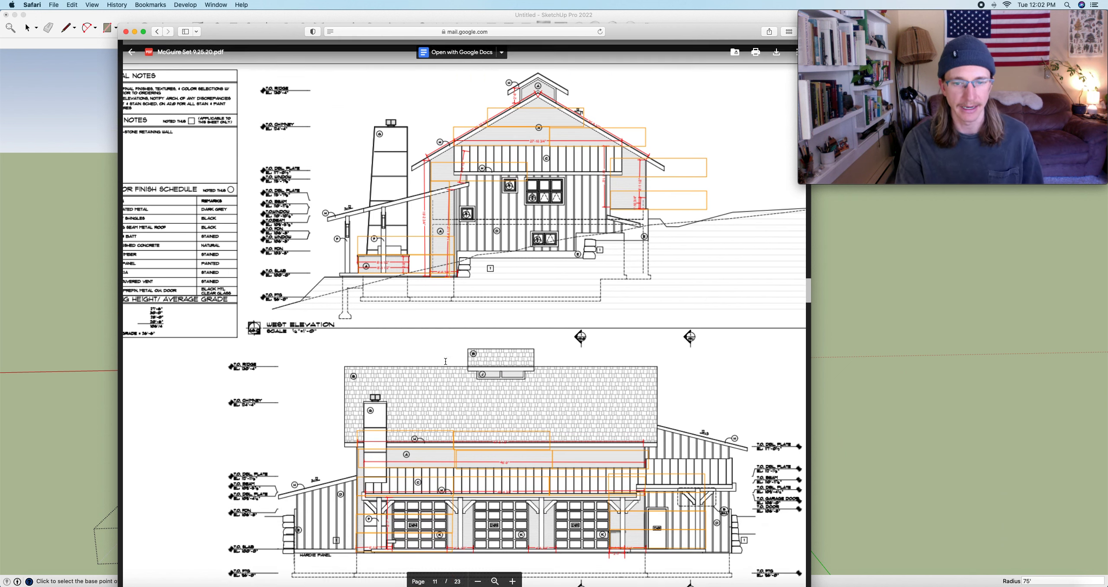
{"action": "scroll", "coordinate": [445, 361], "scroll_direction": "up", "scroll_amount": 10}
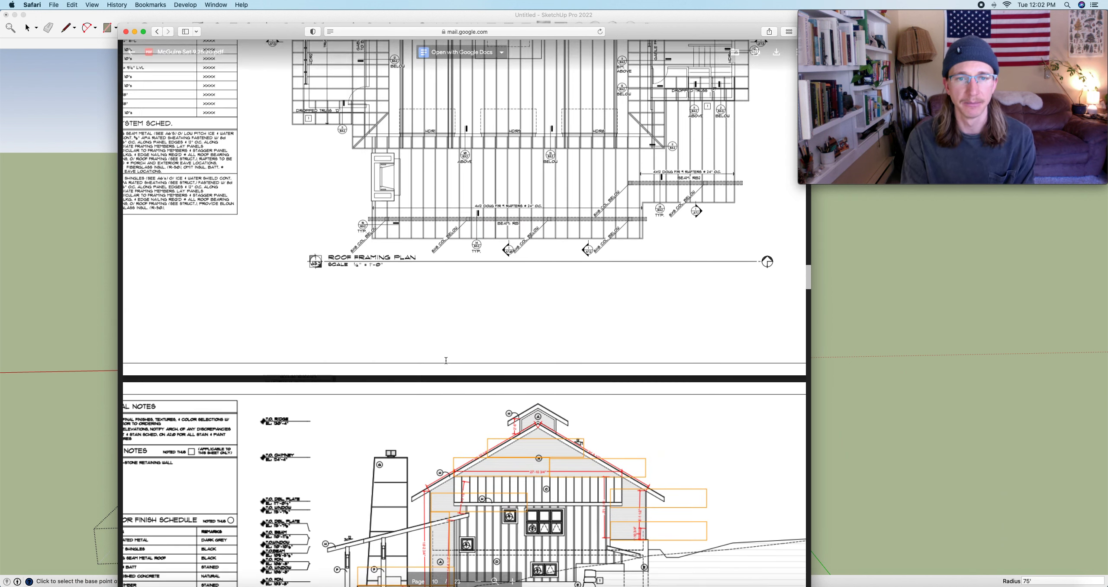
{"action": "scroll", "coordinate": [446, 360], "scroll_direction": "up", "scroll_amount": 8}
{"action": "scroll", "coordinate": [446, 361], "scroll_direction": "down", "scroll_amount": 15}
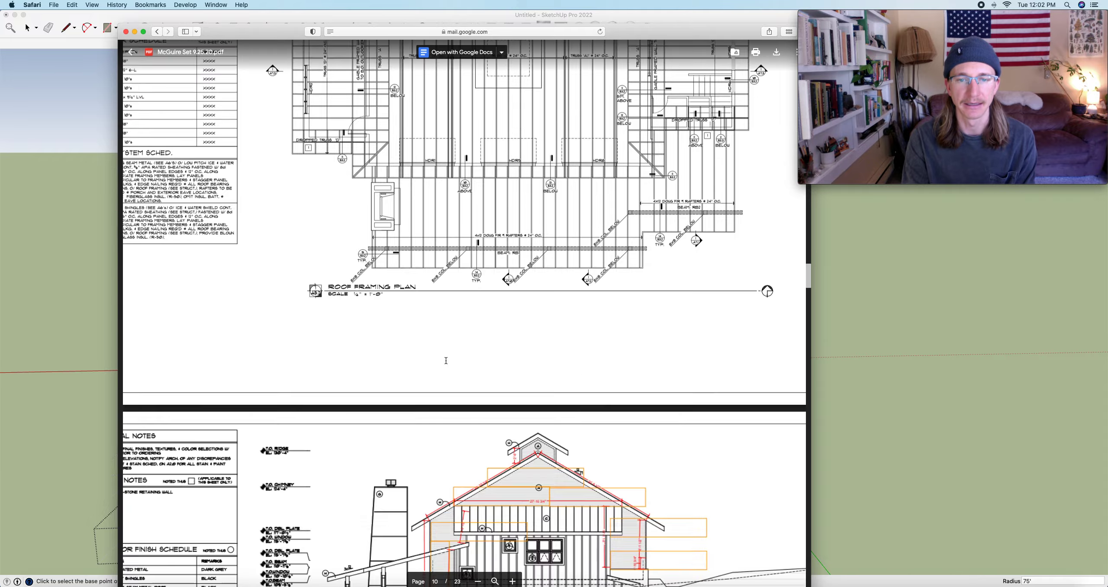
{"action": "scroll", "coordinate": [446, 361], "scroll_direction": "up", "scroll_amount": 15}
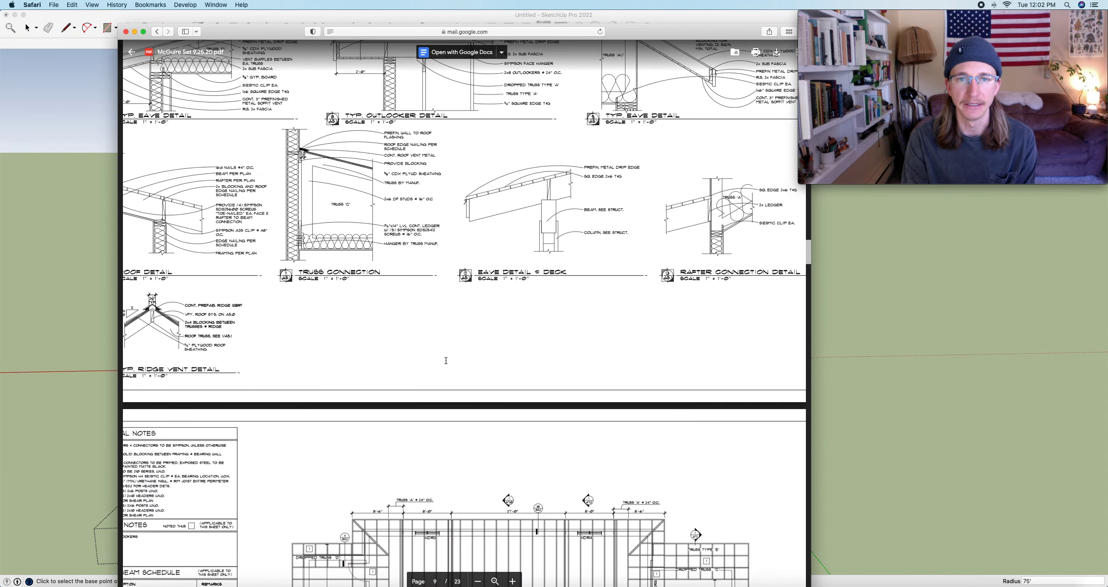
{"action": "scroll", "coordinate": [446, 360], "scroll_direction": "up", "scroll_amount": 12}
{"action": "scroll", "coordinate": [445, 360], "scroll_direction": "down", "scroll_amount": 18}
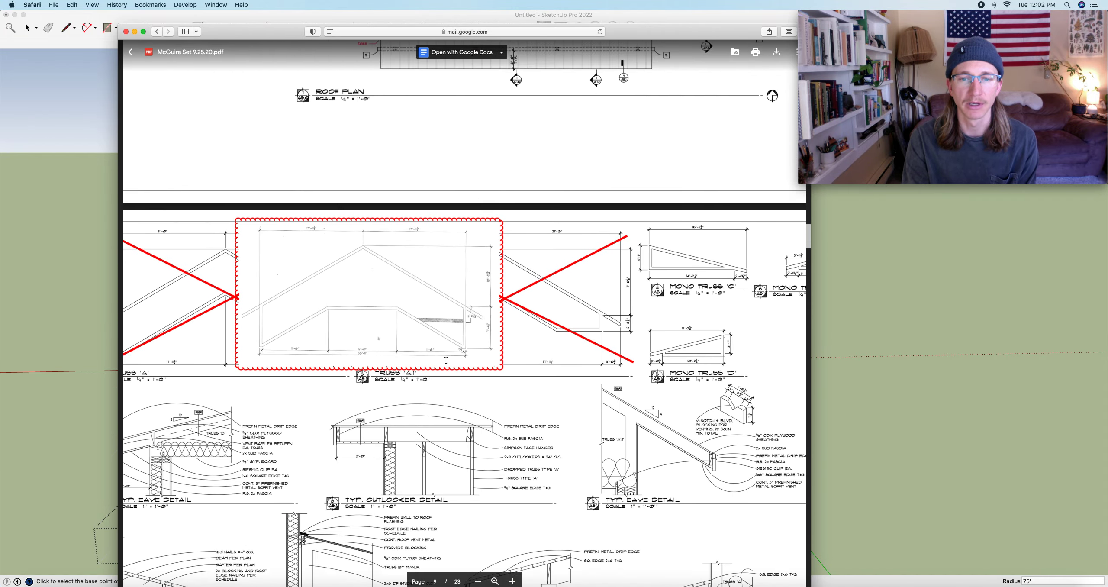
{"action": "scroll", "coordinate": [445, 361], "scroll_direction": "up", "scroll_amount": 20}
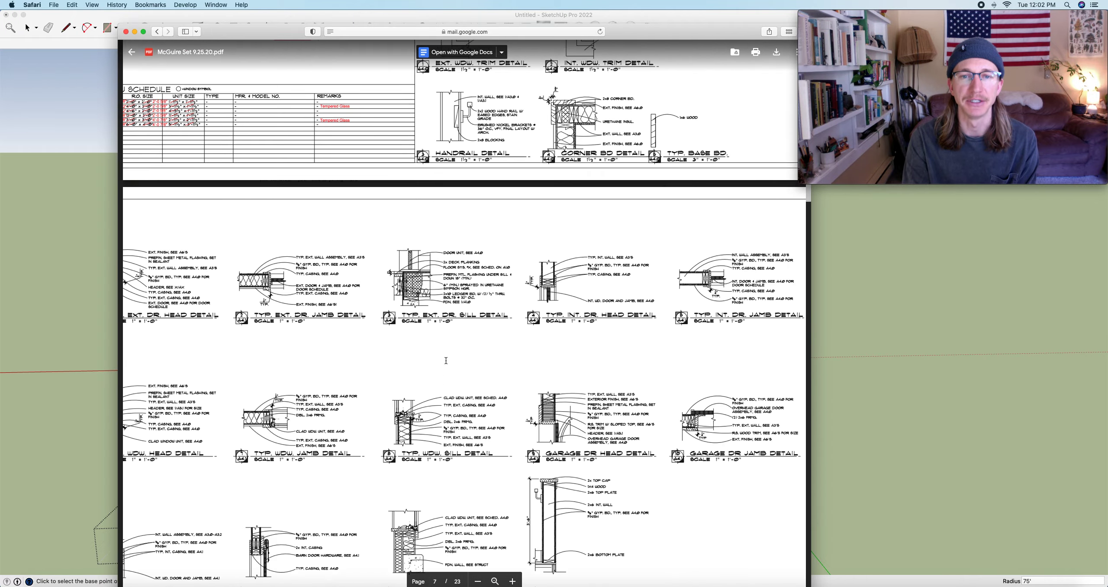
{"action": "scroll", "coordinate": [445, 360], "scroll_direction": "up", "scroll_amount": 10}
{"action": "scroll", "coordinate": [446, 361], "scroll_direction": "down", "scroll_amount": 4}
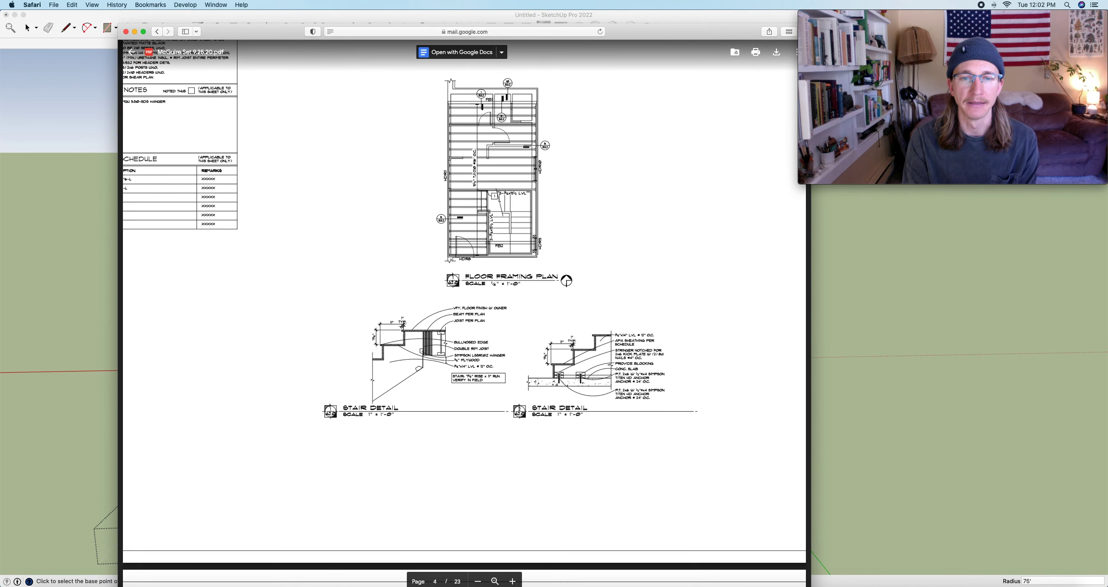
{"action": "scroll", "coordinate": [445, 360], "scroll_direction": "down", "scroll_amount": 10}
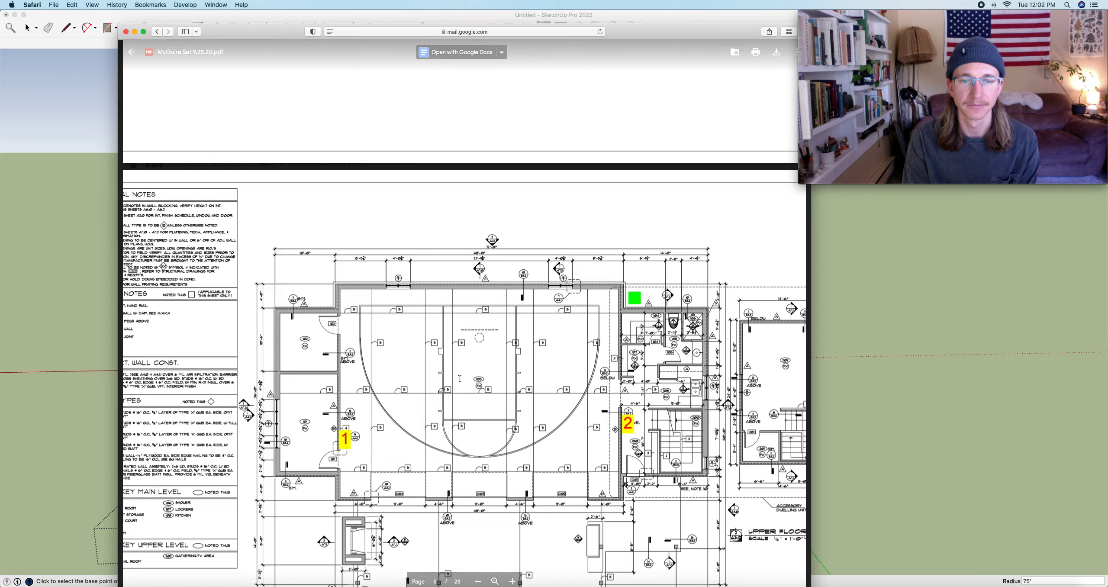
{"action": "scroll", "coordinate": [459, 378], "scroll_direction": "down", "scroll_amount": 20}
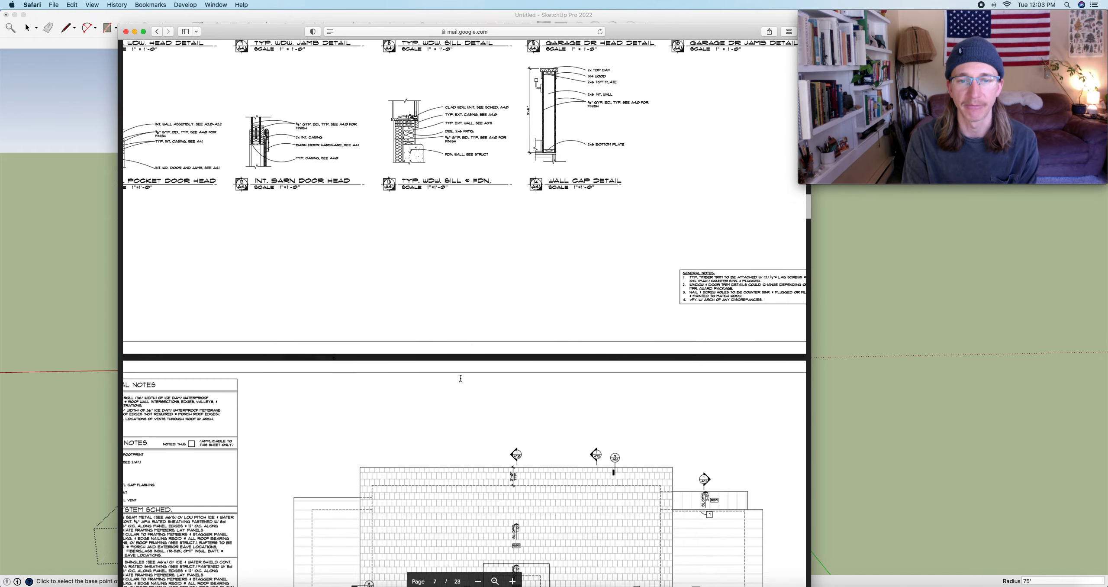
{"action": "scroll", "coordinate": [461, 378], "scroll_direction": "down", "scroll_amount": 20}
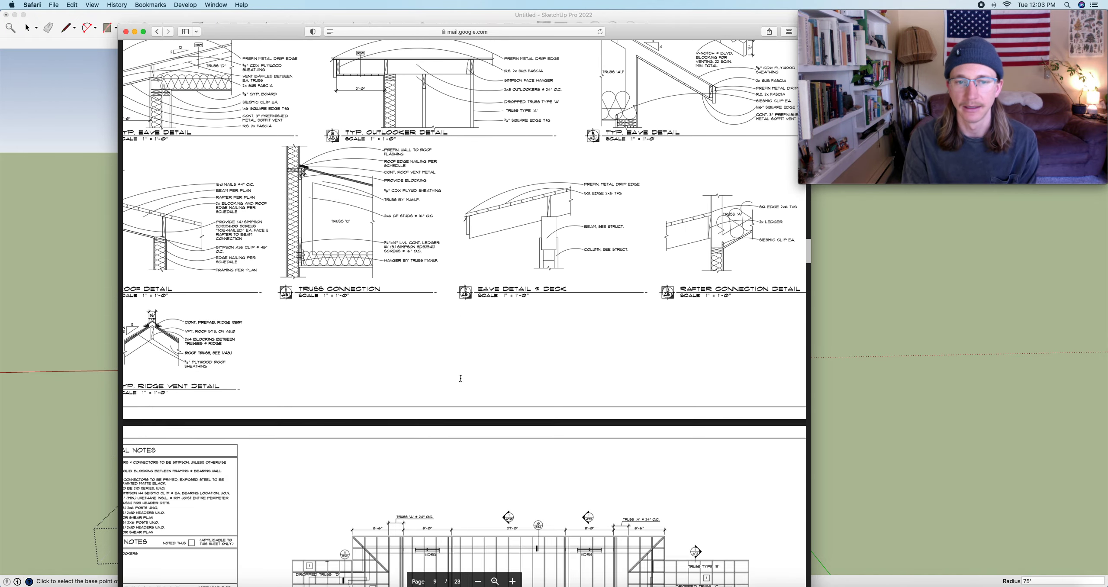
{"action": "scroll", "coordinate": [460, 377], "scroll_direction": "down", "scroll_amount": 12}
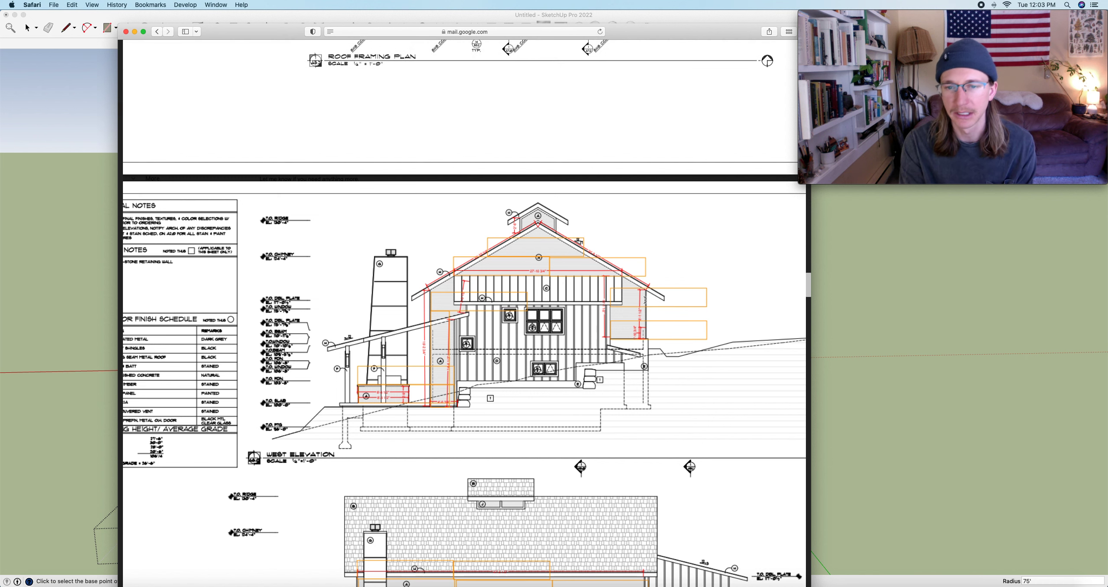
- Examine the West Elevation's sloping grade line at a larger size and minimize the browser window
{"action": "scroll", "coordinate": [639, 320], "scroll_direction": "down", "scroll_amount": 1}
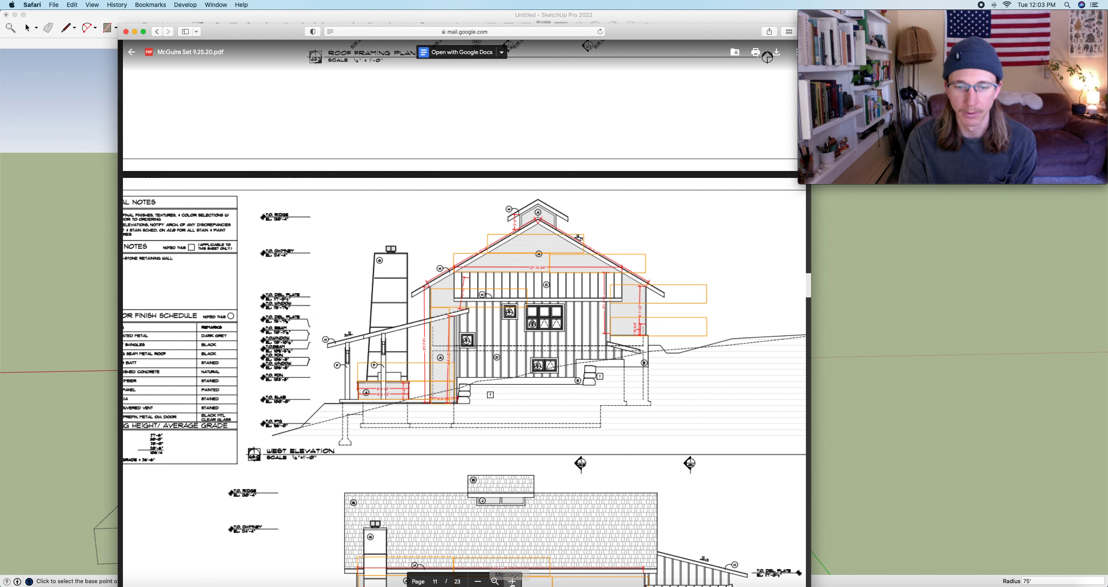
{"action": "left_click", "coordinate": [512, 582]}
{"action": "left_click", "coordinate": [511, 581]}
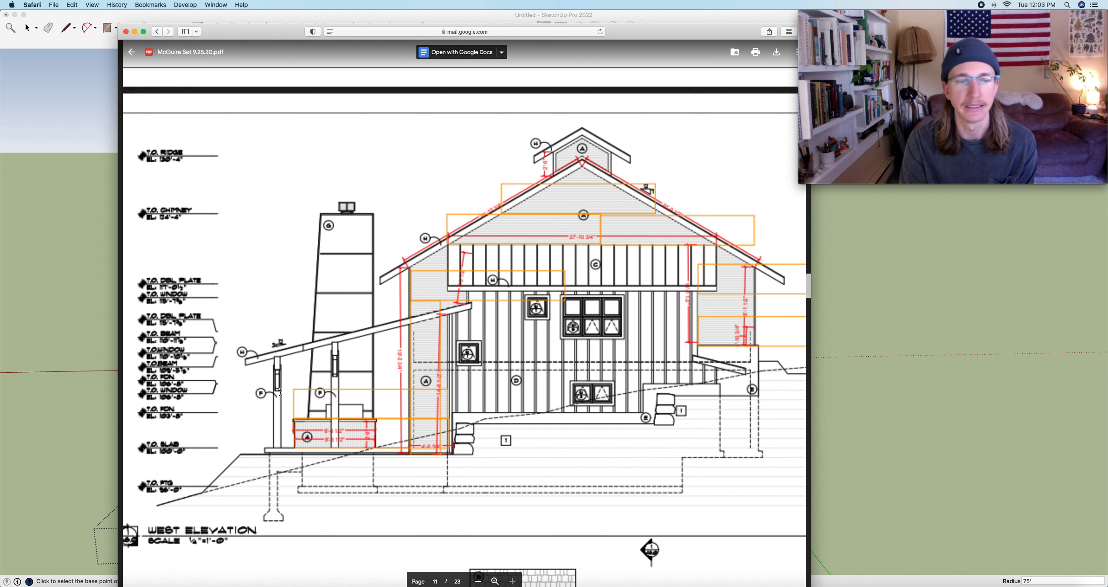
{"action": "scroll", "coordinate": [280, 396], "scroll_direction": "up", "scroll_amount": 2}
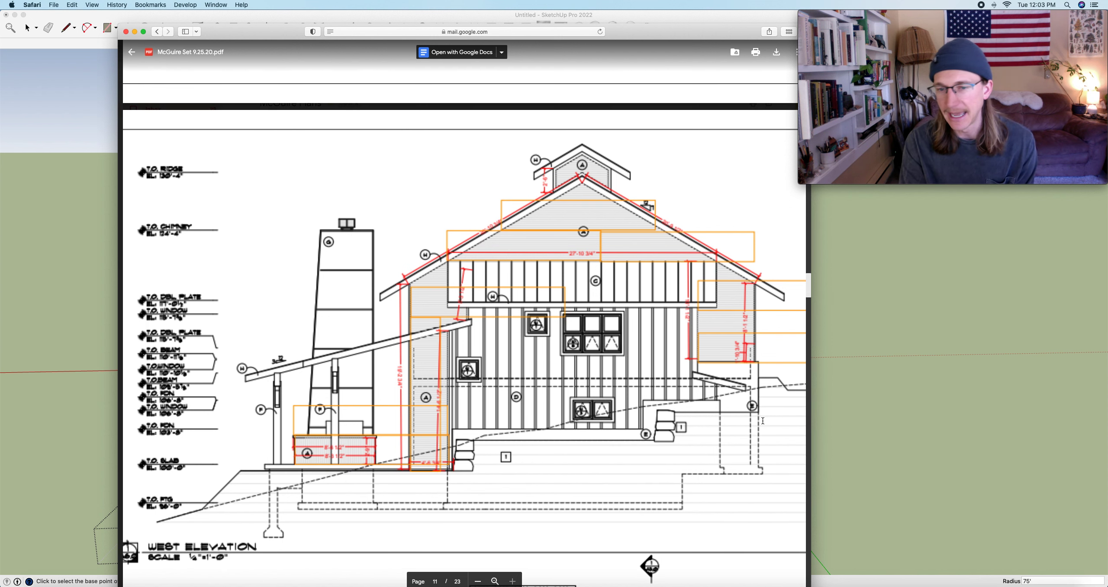
{"action": "left_click", "coordinate": [135, 32]}
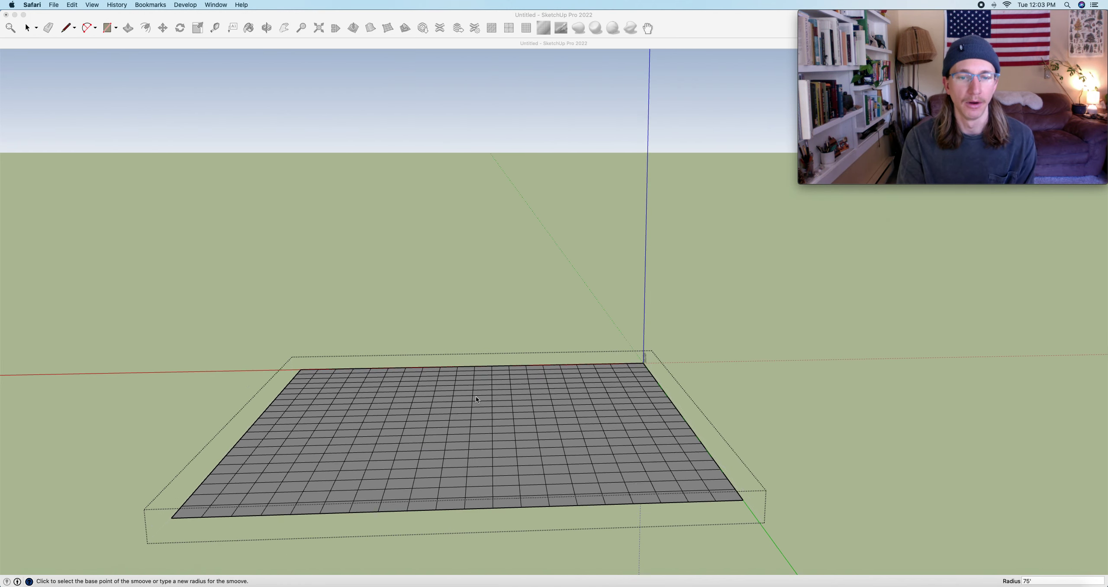
- In SketchUp, raise the terrain mesh along its edge on the red axis into a rolling ridge with successive 75' radius Smoove pulls
{"action": "scroll", "coordinate": [476, 398], "scroll_direction": "down", "scroll_amount": 5}
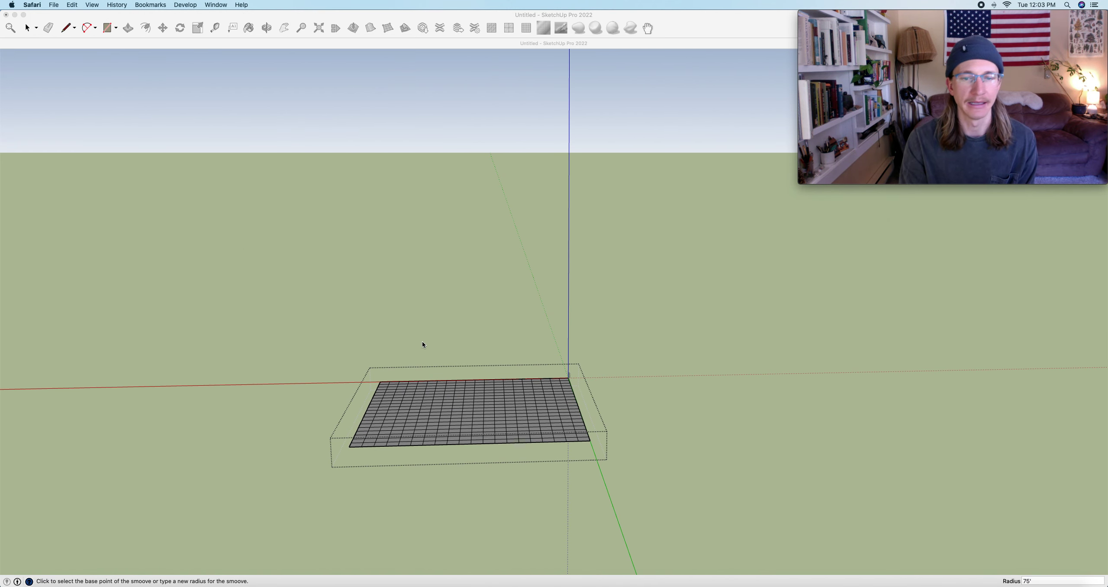
{"action": "left_click", "coordinate": [261, 298]}
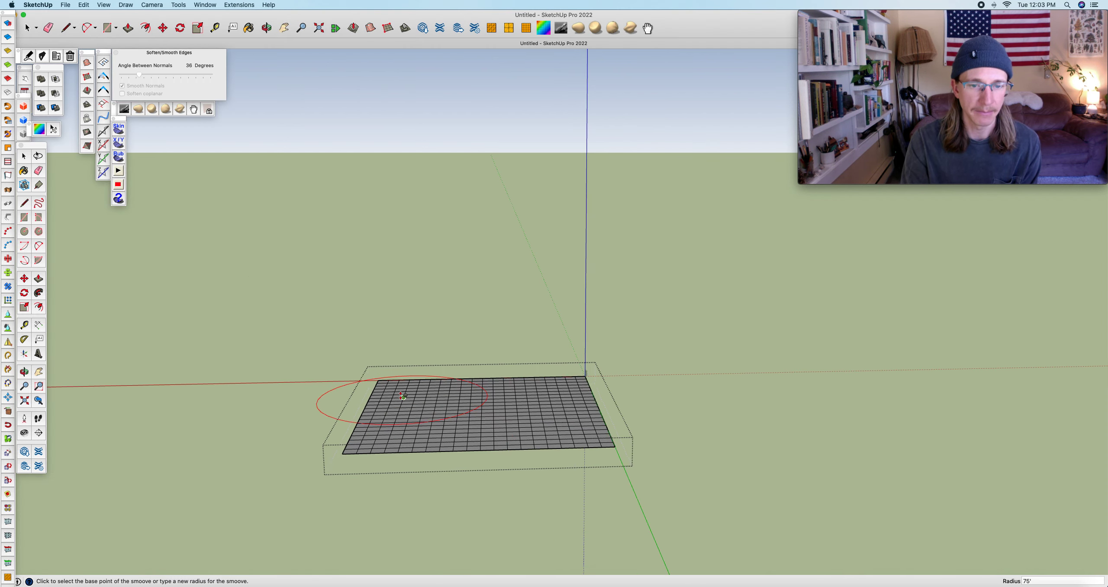
{"action": "scroll", "coordinate": [362, 368], "scroll_direction": "up", "scroll_amount": 3}
{"action": "left_click", "coordinate": [362, 368]}
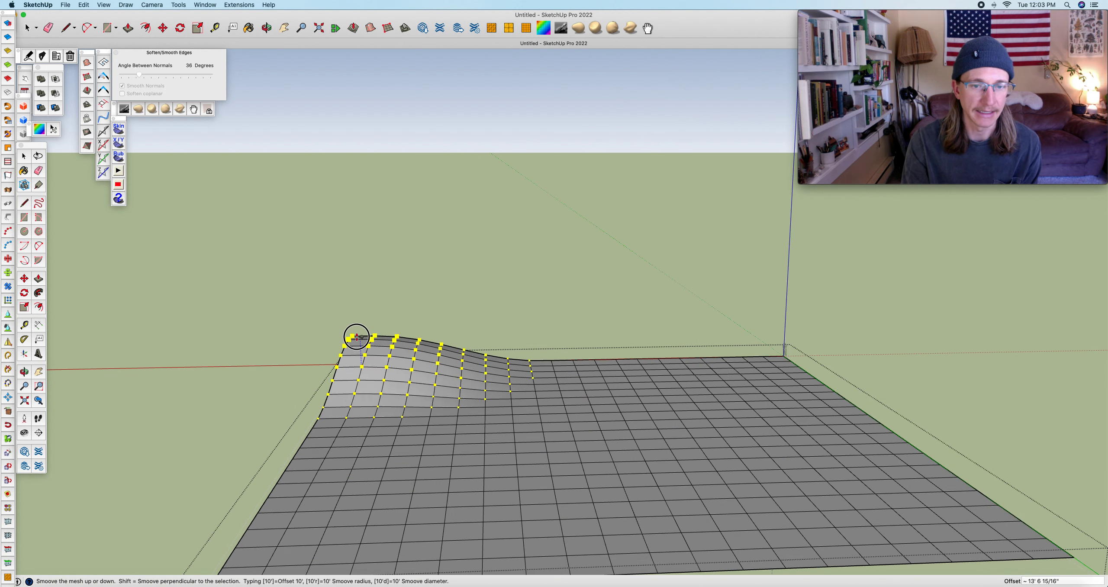
{"action": "left_click", "coordinate": [349, 318]}
{"action": "left_click", "coordinate": [502, 363]}
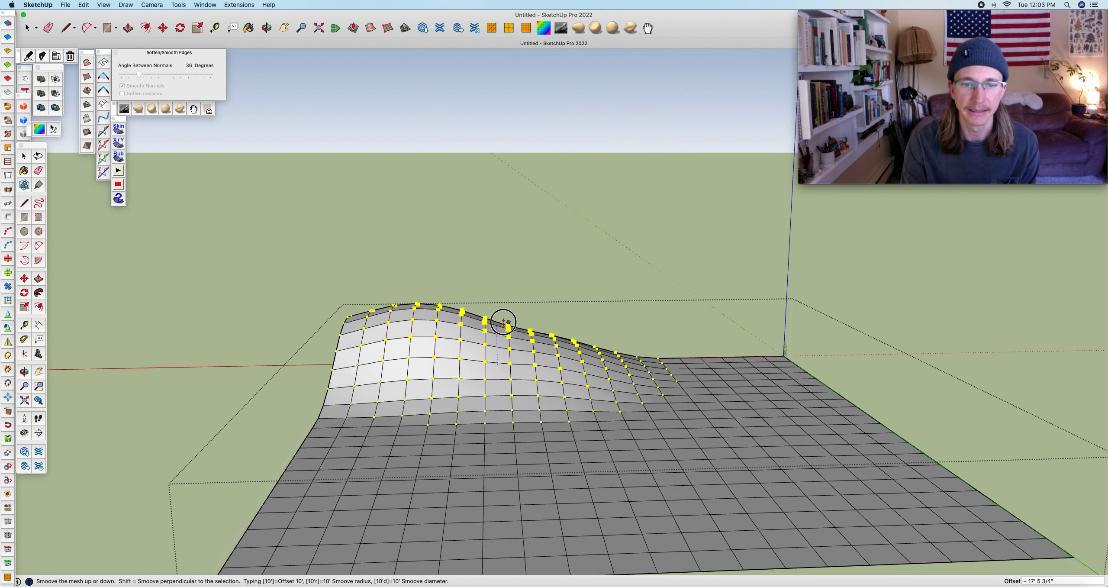
{"action": "left_click", "coordinate": [502, 324]}
{"action": "left_click", "coordinate": [620, 353]}
{"action": "left_click", "coordinate": [619, 328]}
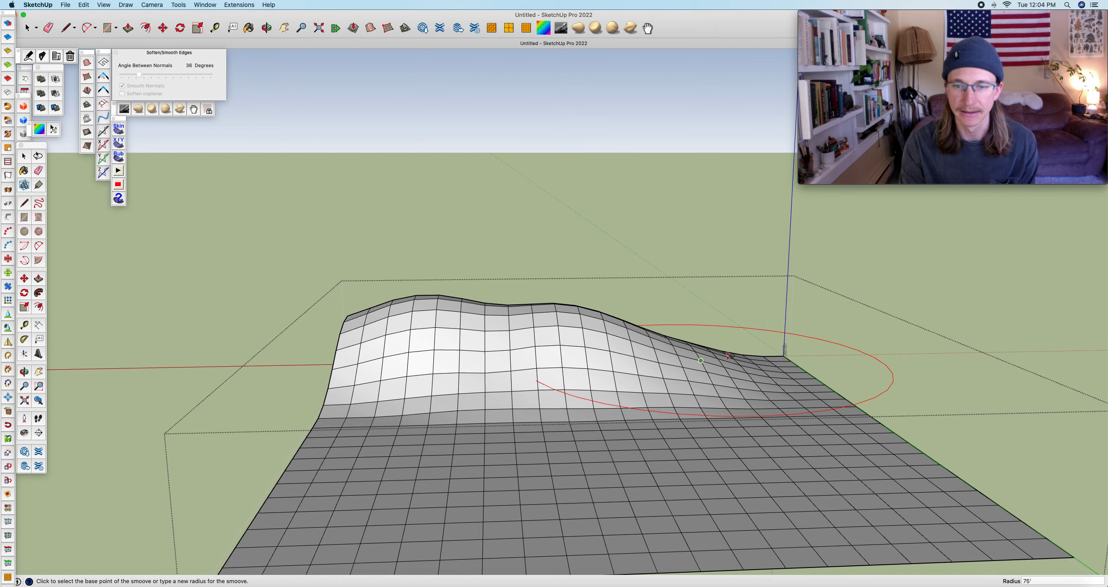
{"action": "left_click", "coordinate": [710, 331]}
{"action": "left_click", "coordinate": [710, 331]}
{"action": "left_click", "coordinate": [775, 339]}
{"action": "left_click", "coordinate": [775, 330]}
{"action": "middle_click_drag", "start_coordinate": [853, 507], "coordinate": [649, 448]}
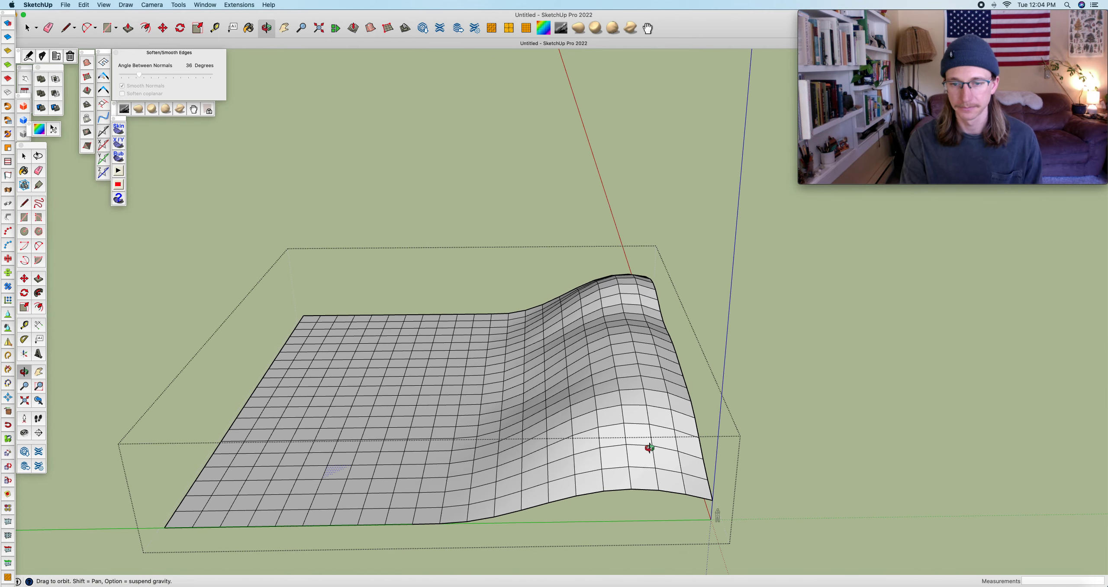
{"action": "left_click", "coordinate": [89, 90]}
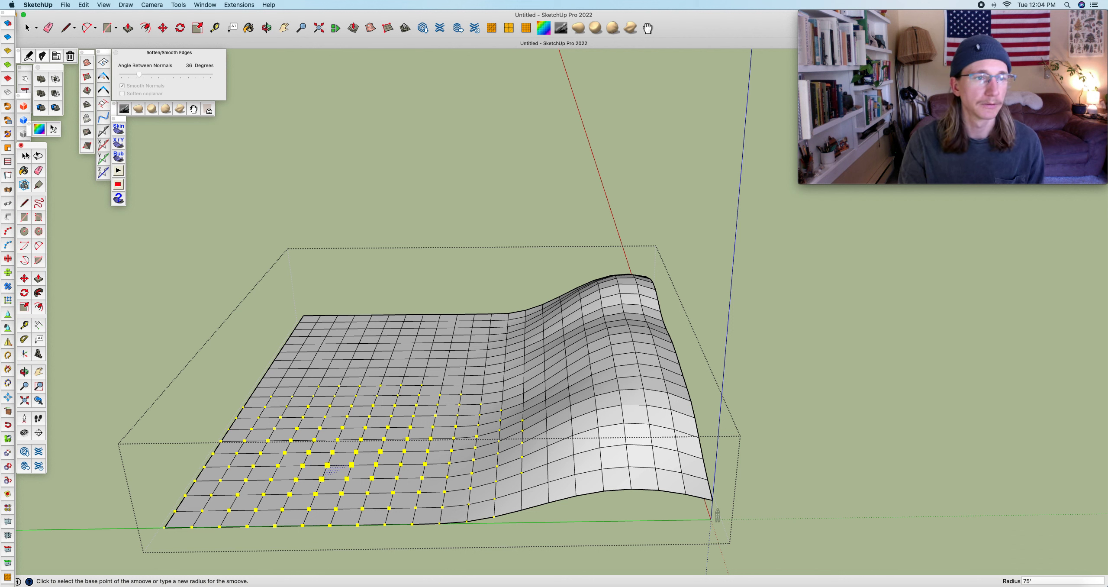
{"action": "left_click", "coordinate": [24, 157]}
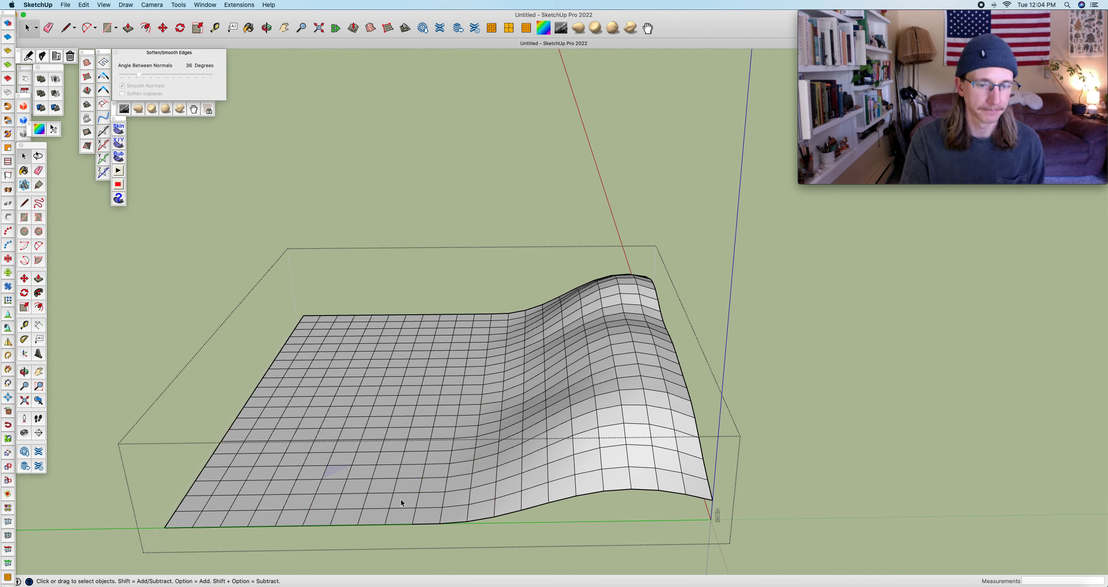
{"action": "left_click", "coordinate": [339, 476]}
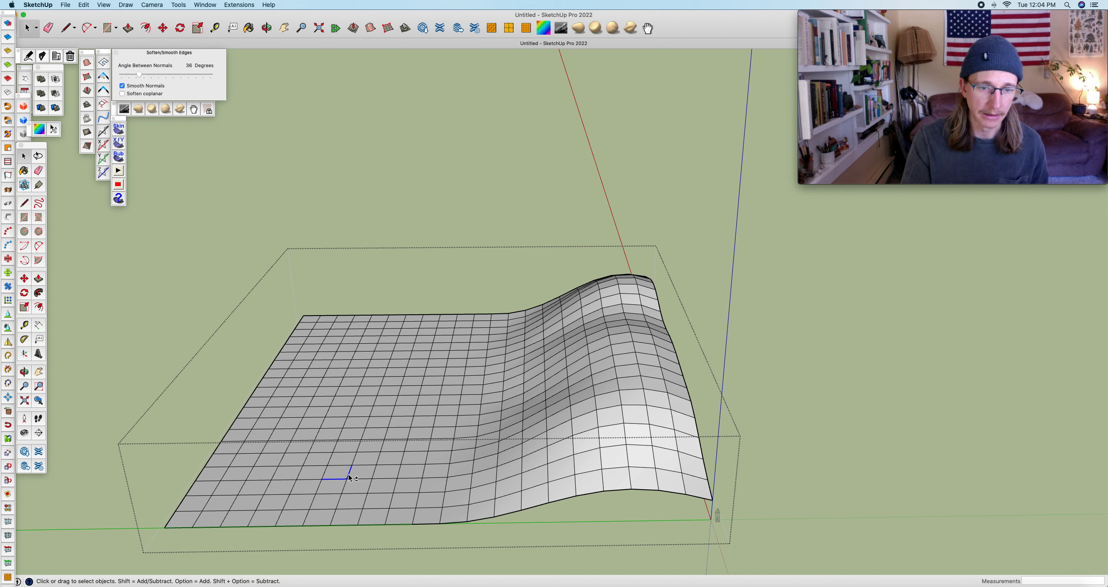
{"action": "left_click", "coordinate": [339, 480], "text": "shift"}
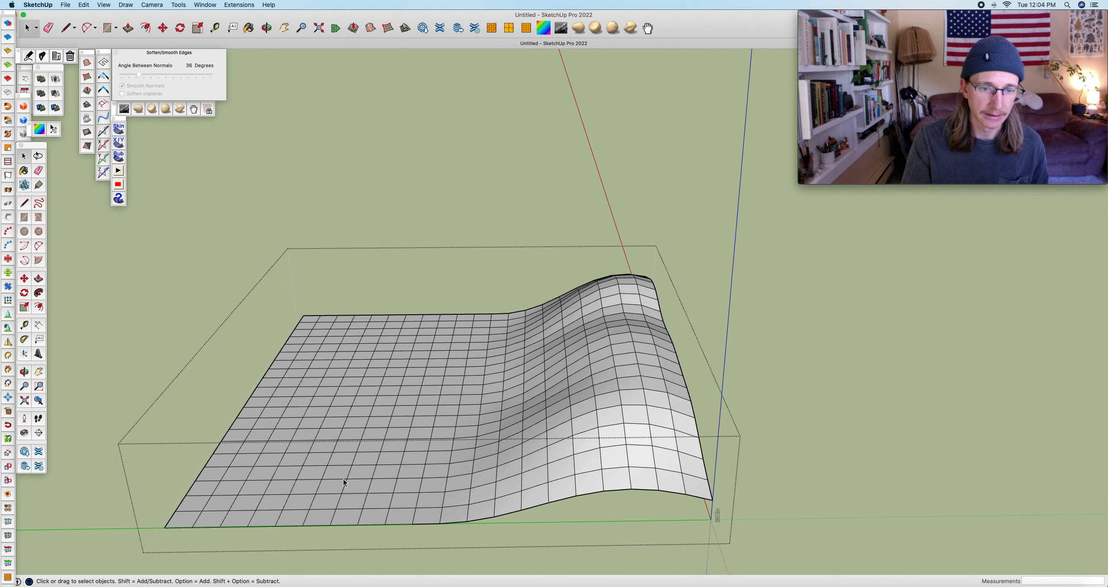
- Raise the end of the ridge at the origin corner further with two 75' radius Smoove pulls
{"action": "left_click", "coordinate": [87, 91]}
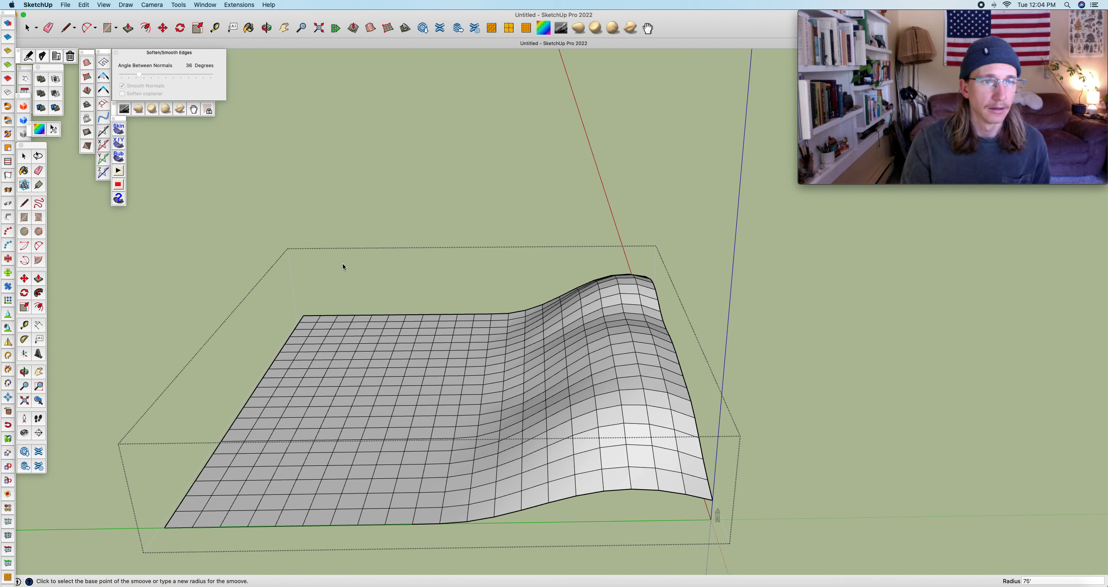
{"action": "left_click", "coordinate": [701, 486]}
{"action": "left_click", "coordinate": [714, 482]}
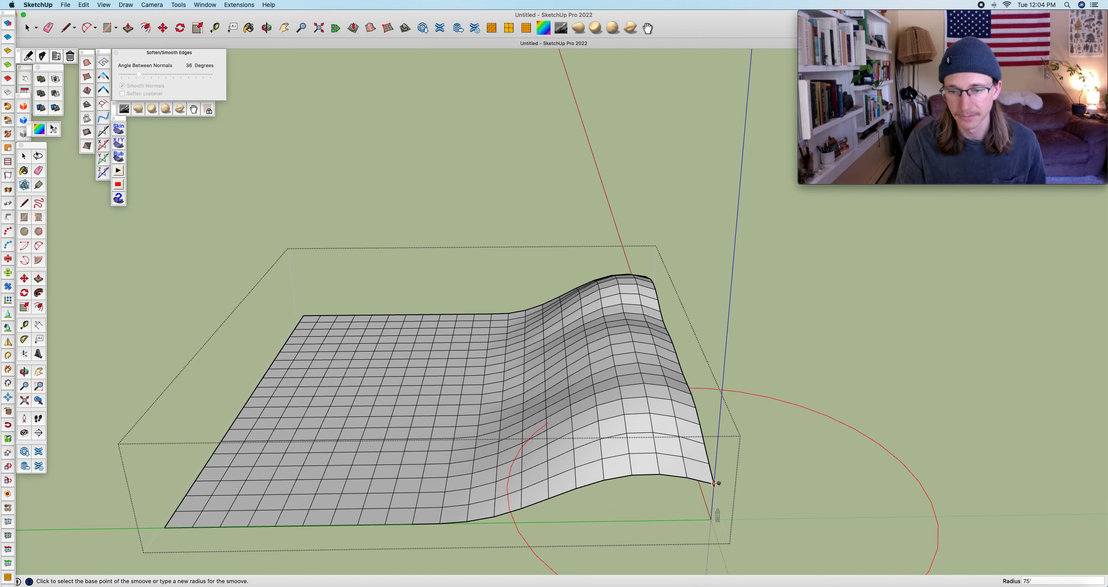
{"action": "left_click", "coordinate": [714, 483]}
{"action": "left_click", "coordinate": [715, 488]}
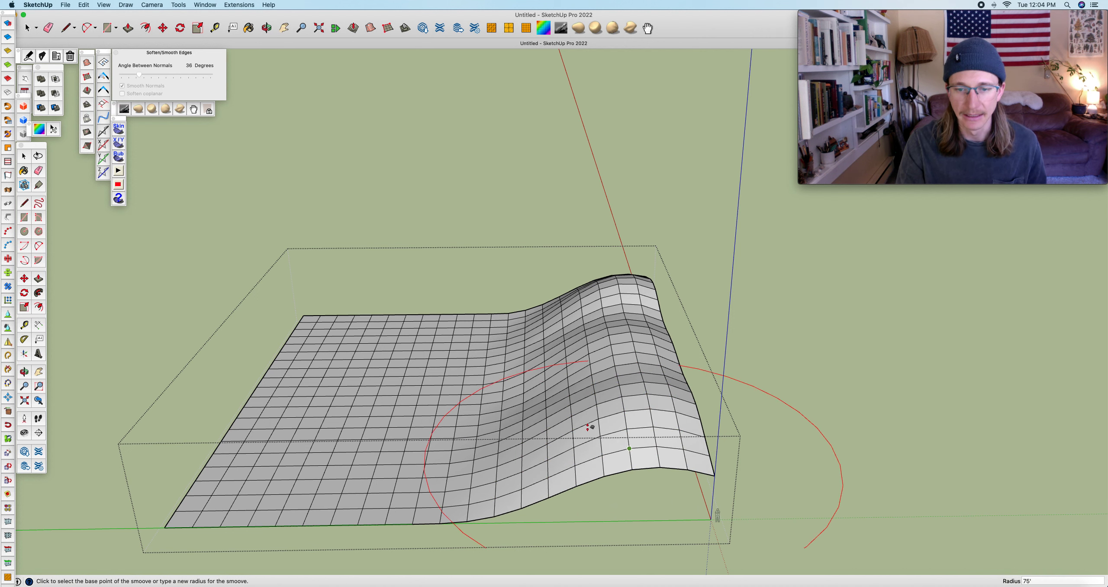
- Select a single grid edge in the flat area of the mesh and Smoove it up about 11' into a mound with a 75' radius
{"action": "left_click", "coordinate": [23, 155]}
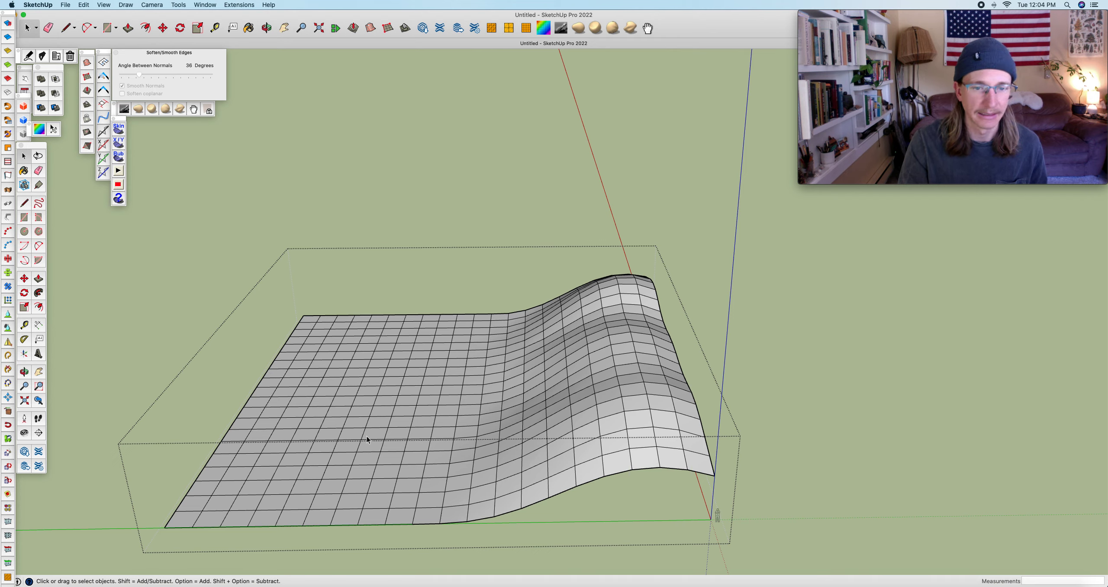
{"action": "left_click", "coordinate": [361, 448]}
{"action": "scroll", "coordinate": [361, 446], "scroll_direction": "up", "scroll_amount": 5}
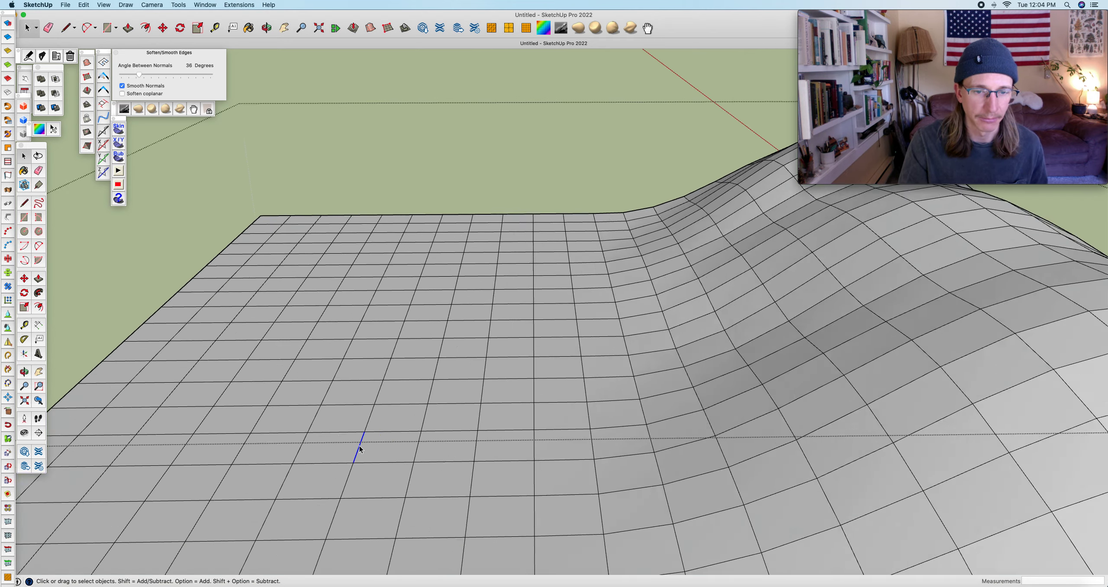
{"action": "scroll", "coordinate": [358, 448], "scroll_direction": "down", "scroll_amount": 4}
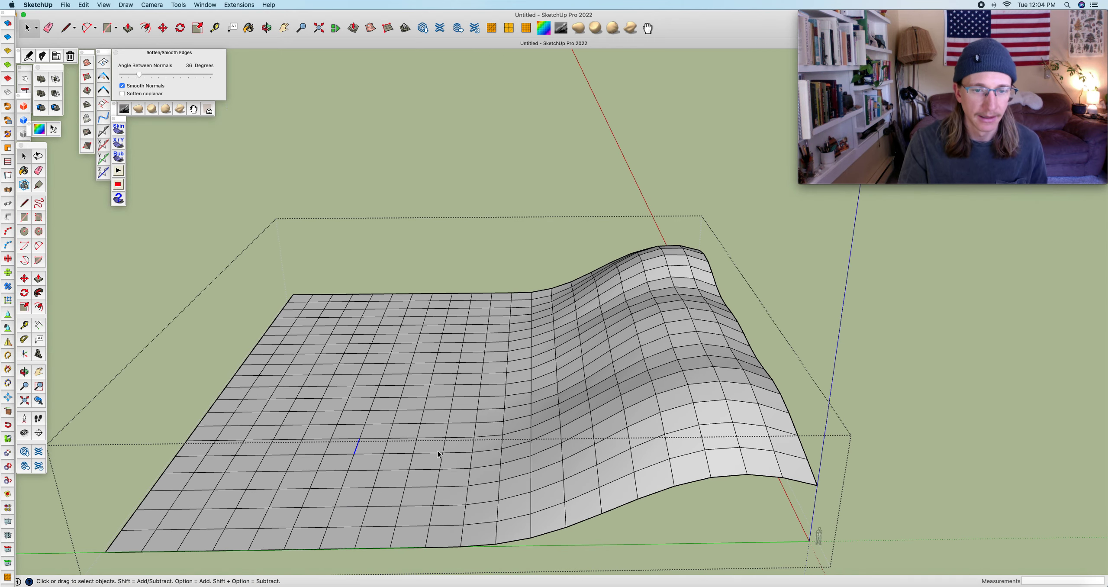
{"action": "scroll", "coordinate": [358, 452], "scroll_direction": "down", "scroll_amount": 2}
{"action": "left_click", "coordinate": [87, 90]}
{"action": "left_click", "coordinate": [708, 454]}
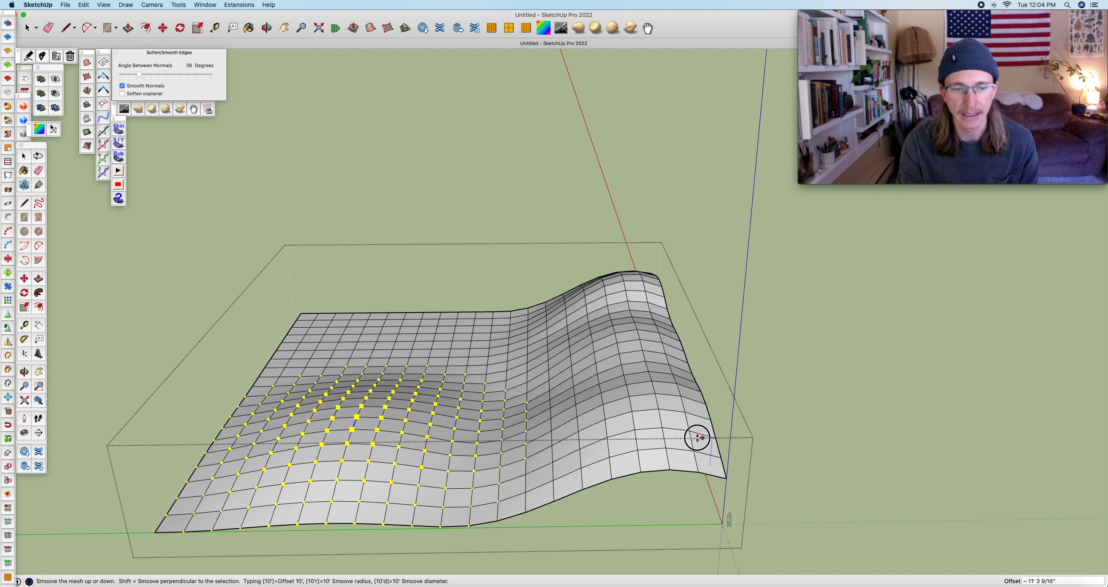
{"action": "left_click", "coordinate": [707, 454]}
{"action": "left_click", "coordinate": [684, 425]}
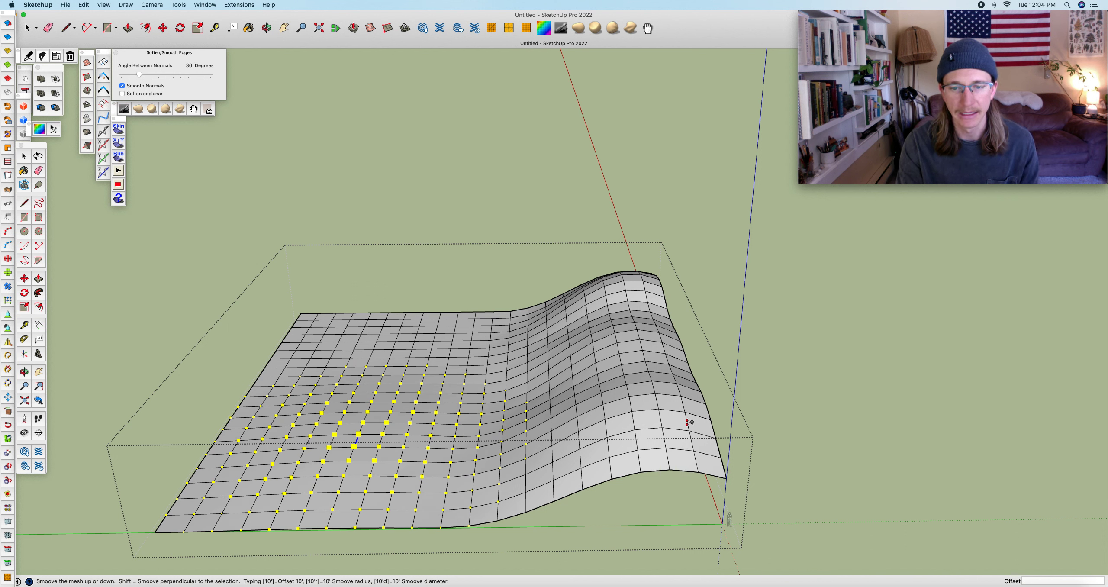
{"action": "left_click", "coordinate": [670, 398]}
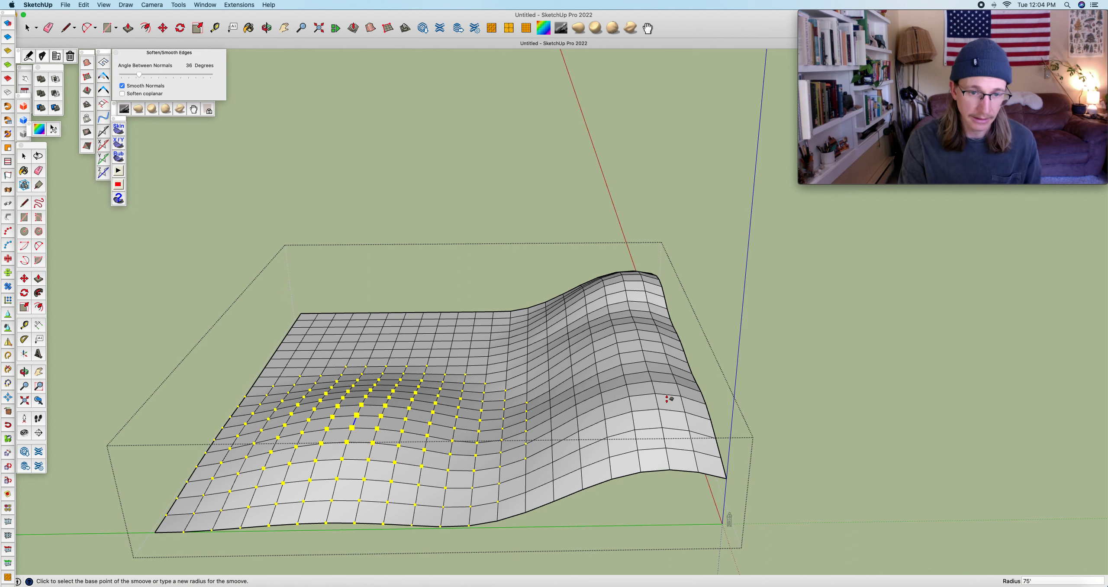
- Undo the Smoove mound in the flat area of the mesh and deselect the single grid edge
{"action": "key", "text": "super+z"}
{"action": "key", "text": "super+z"}
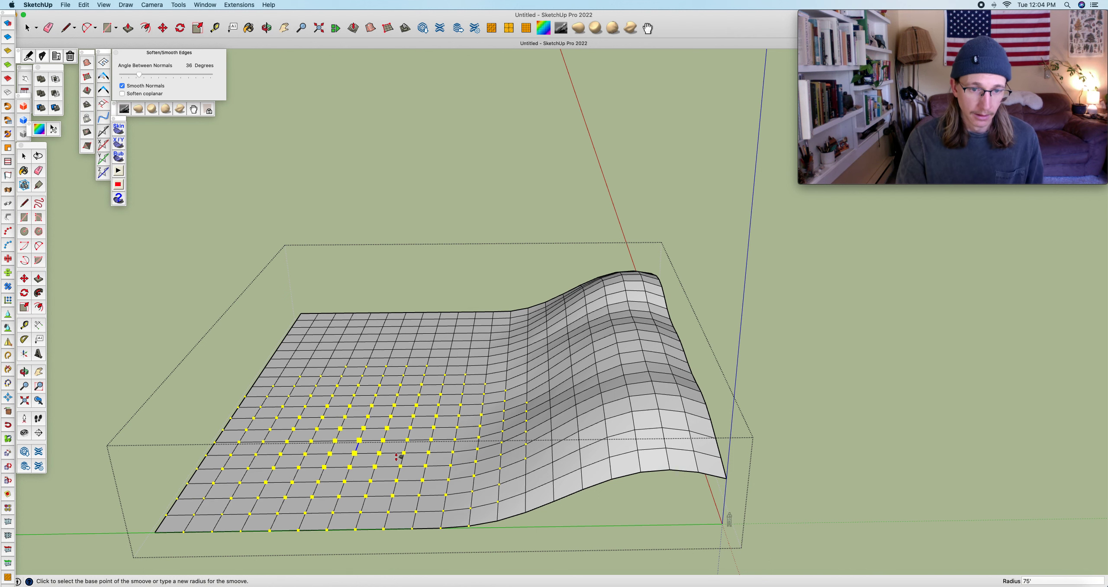
{"action": "left_click", "coordinate": [23, 156]}
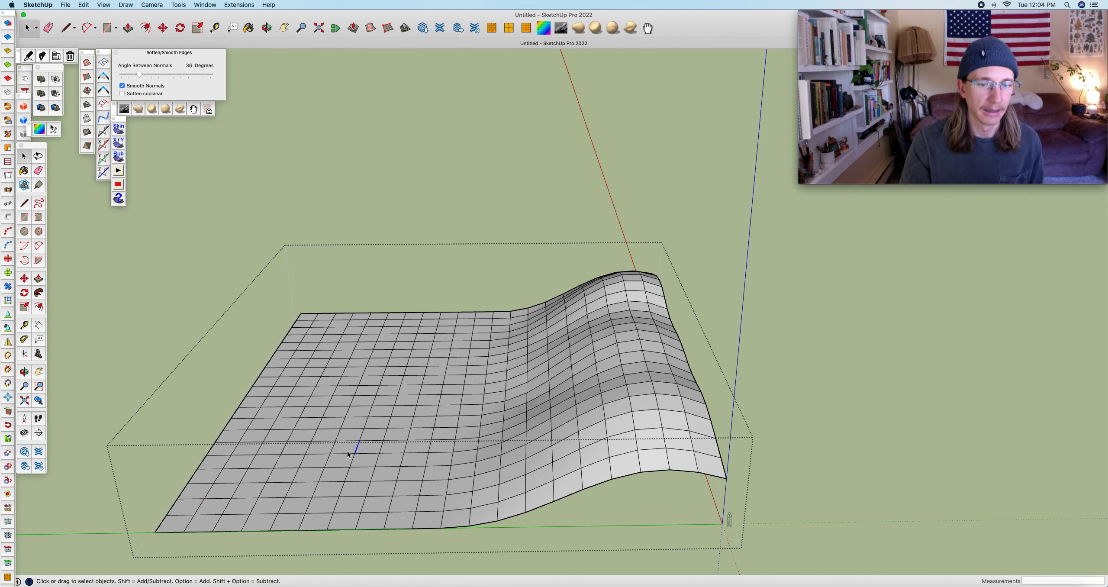
{"action": "scroll", "coordinate": [355, 449], "scroll_direction": "up", "scroll_amount": 5}
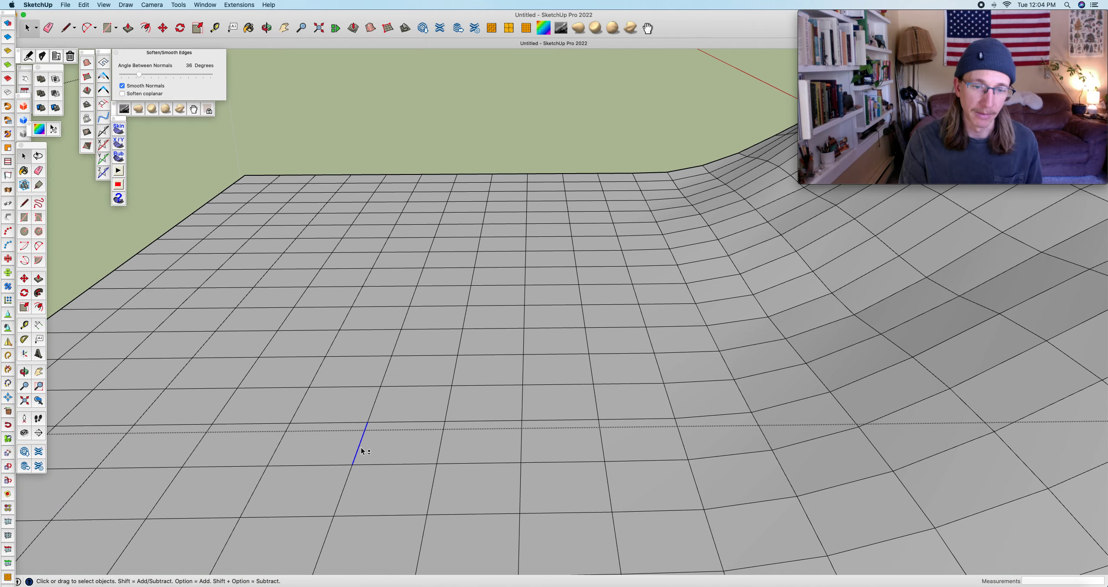
{"action": "left_click", "coordinate": [358, 450], "text": "shift"}
{"action": "scroll", "coordinate": [363, 450], "scroll_direction": "down", "scroll_amount": 10}
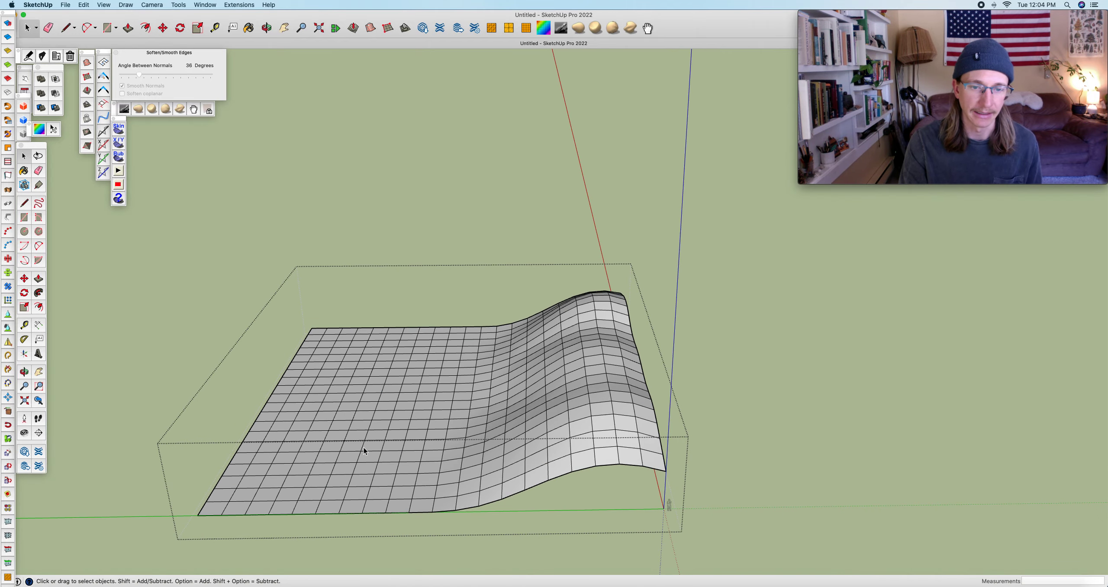
- Smoove the outer edge of the ridge higher with 75' radius pulls from the origin corner towards its far end
{"action": "left_click", "coordinate": [87, 90]}
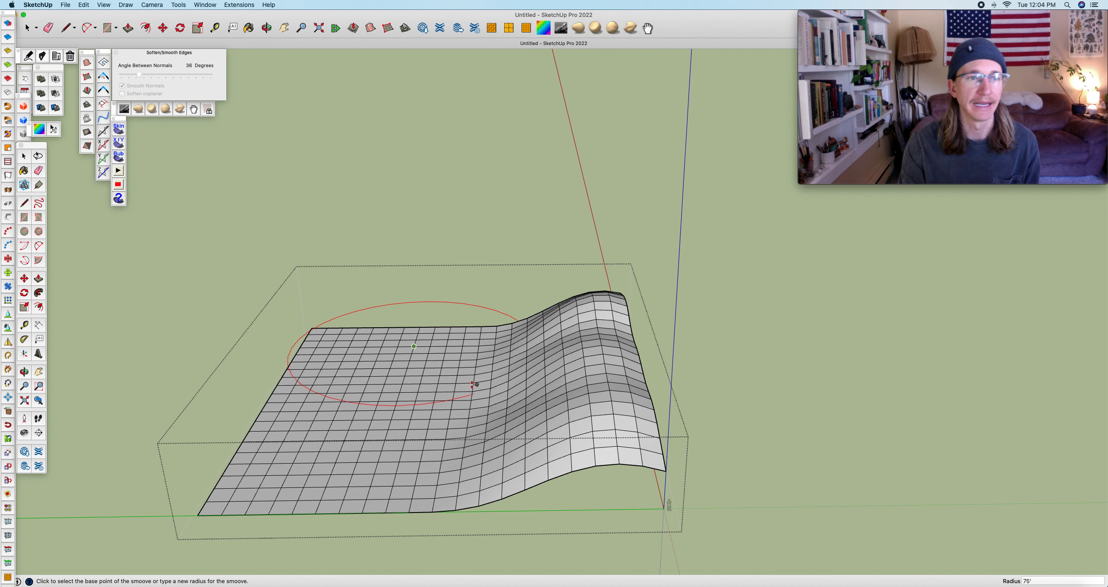
{"action": "left_click", "coordinate": [653, 460]}
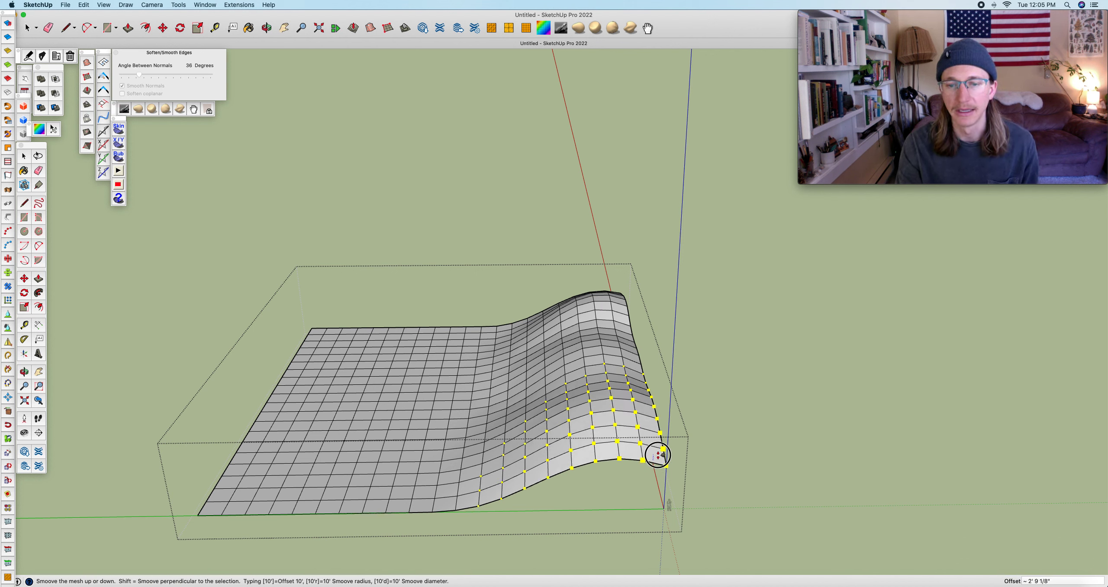
{"action": "left_click", "coordinate": [658, 449]}
{"action": "left_click", "coordinate": [667, 445]}
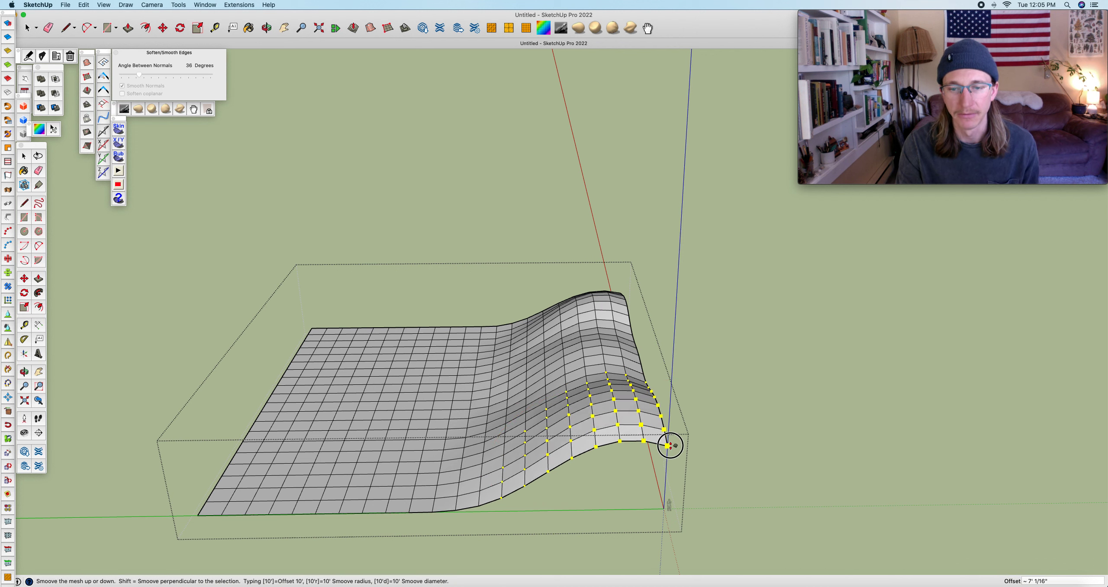
{"action": "left_click", "coordinate": [672, 434]}
{"action": "left_click", "coordinate": [648, 382]}
{"action": "left_click", "coordinate": [649, 372]}
{"action": "left_click", "coordinate": [631, 328]}
{"action": "left_click", "coordinate": [631, 321]}
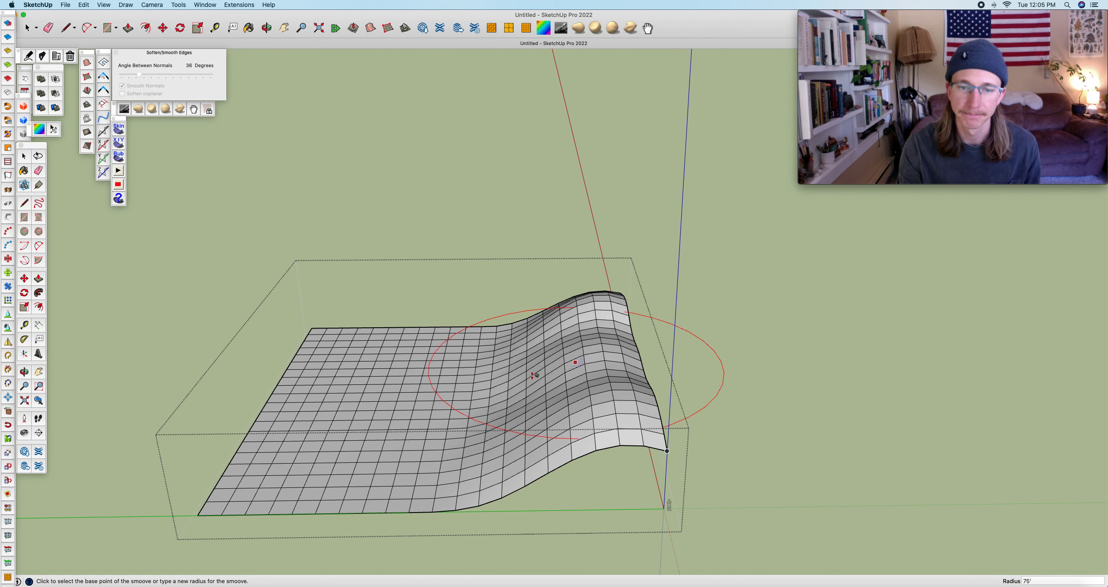
- Raise the inner foot of the ridge with successive 75' radius Smoove pulls to widen it into a gentler slope
{"action": "left_click", "coordinate": [516, 434]}
{"action": "left_click", "coordinate": [517, 433]}
{"action": "left_click", "coordinate": [524, 388]}
{"action": "left_click", "coordinate": [524, 381]}
{"action": "left_click", "coordinate": [522, 340]}
{"action": "left_click", "coordinate": [522, 333]}
{"action": "left_click", "coordinate": [517, 356]}
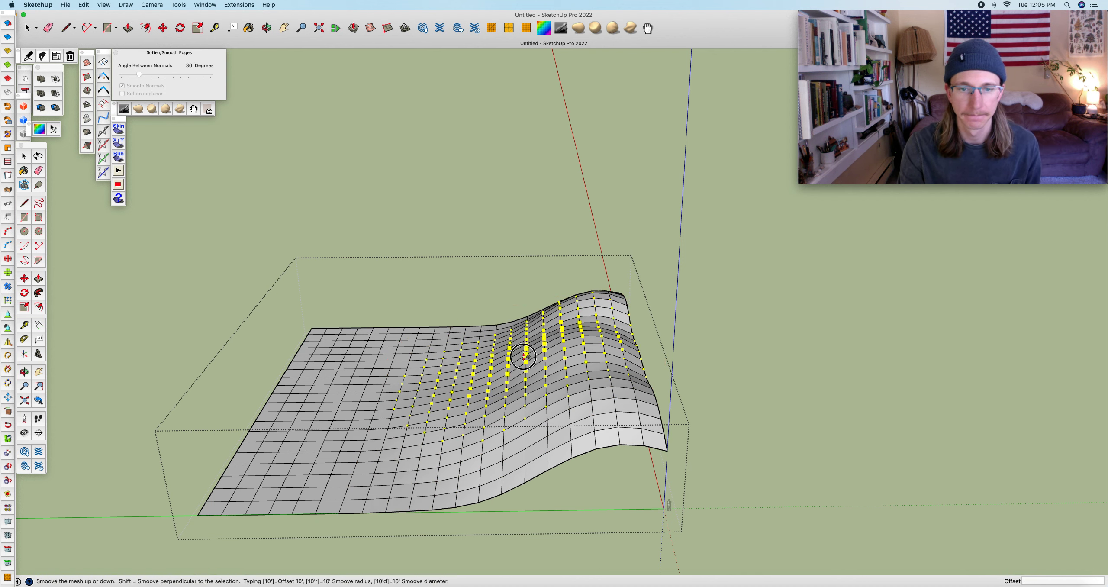
{"action": "left_click", "coordinate": [517, 351]}
{"action": "left_click", "coordinate": [507, 340]}
{"action": "left_click", "coordinate": [507, 336]}
- Reshape the ridge crest with 75' radius Smoove pulls up and down, lowering the end near the origin into a smoother slope
{"action": "left_click", "coordinate": [574, 345]}
{"action": "left_click", "coordinate": [582, 320]}
{"action": "left_click", "coordinate": [587, 302]}
{"action": "left_click", "coordinate": [589, 312]}
{"action": "left_click", "coordinate": [604, 424]}
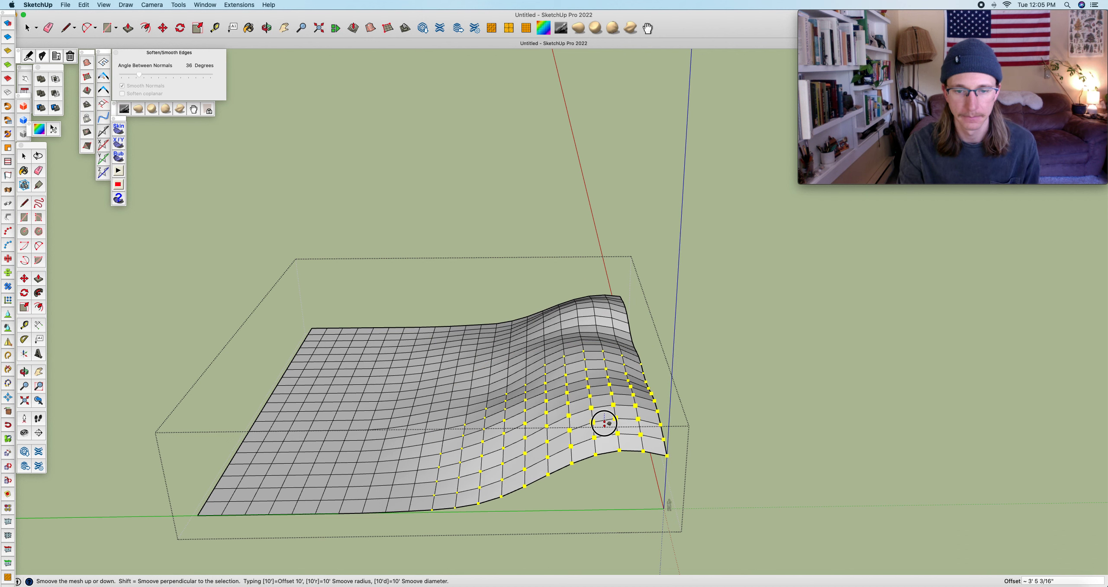
{"action": "left_click", "coordinate": [608, 447]}
{"action": "left_click", "coordinate": [591, 399]}
{"action": "left_click", "coordinate": [580, 378]}
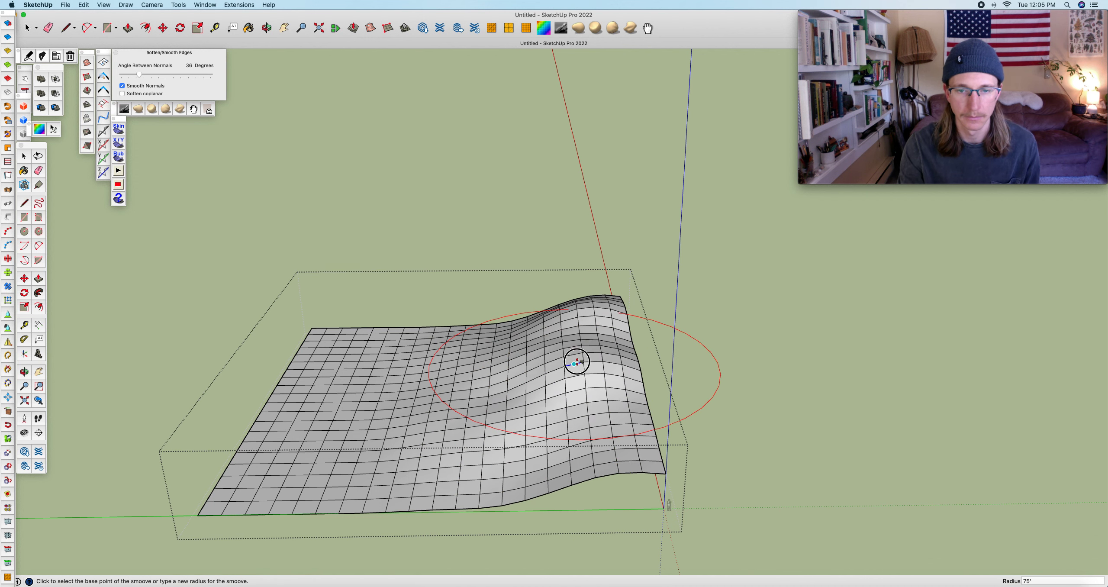
{"action": "left_click", "coordinate": [588, 335]}
{"action": "left_click", "coordinate": [586, 314]}
{"action": "left_click", "coordinate": [589, 310]}
{"action": "left_click", "coordinate": [549, 502]}
{"action": "middle_click_drag", "start_coordinate": [549, 504], "coordinate": [553, 531]}
{"action": "key", "text": "super+z"}
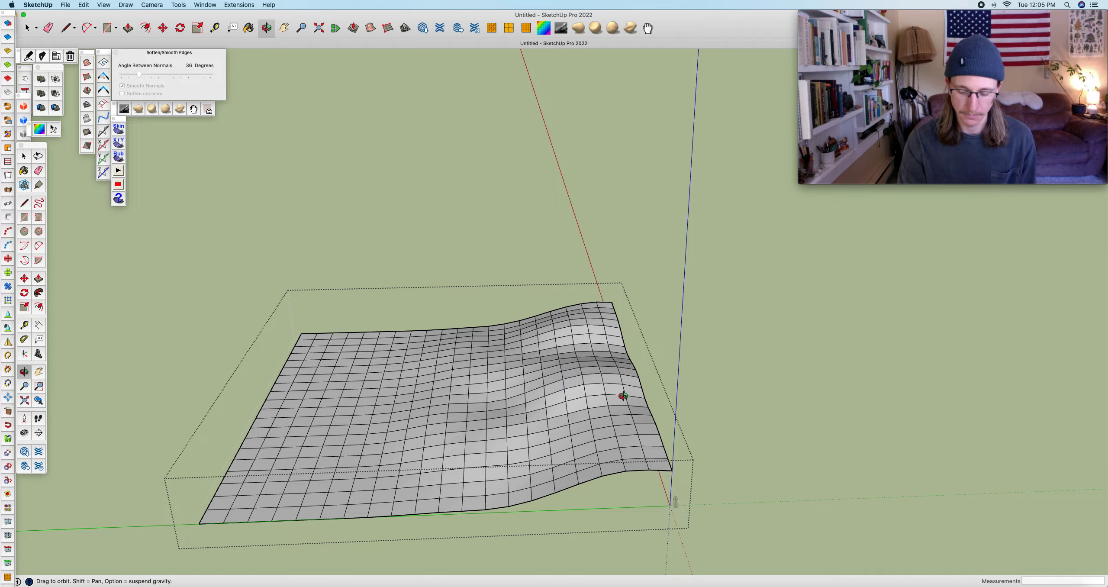
- Import the barn building SketchUp model from Documents and place it on the middle of the terrain mesh
{"action": "middle_click_drag", "start_coordinate": [623, 396], "coordinate": [494, 460]}
{"action": "left_click_drag", "start_coordinate": [494, 460], "coordinate": [494, 458]}
{"action": "scroll", "coordinate": [445, 424], "scroll_direction": "down", "scroll_amount": 8}
{"action": "left_click_drag", "start_coordinate": [432, 428], "coordinate": [555, 444]}
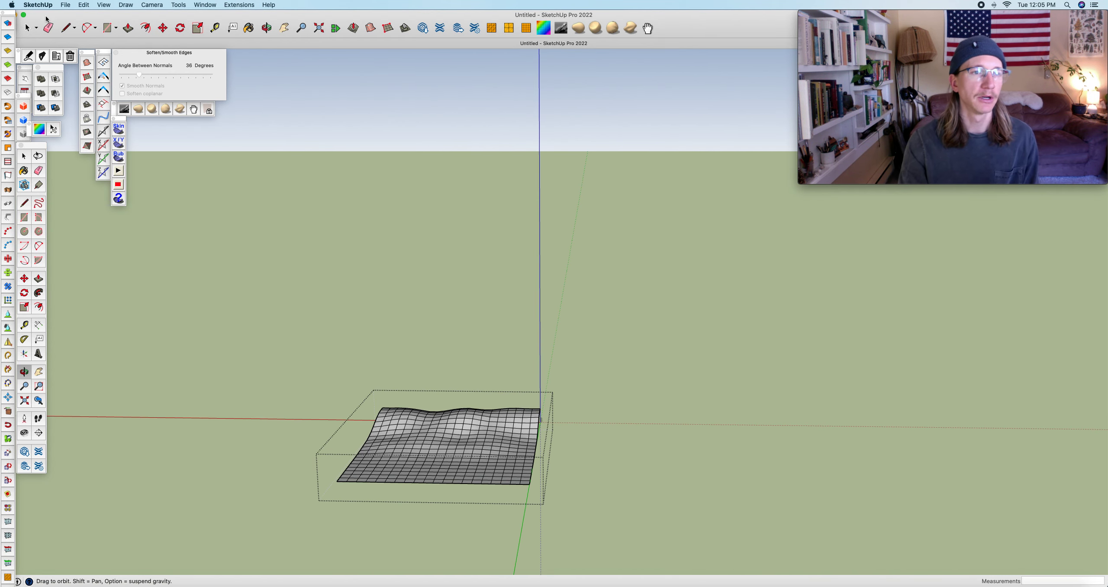
{"action": "left_click", "coordinate": [65, 5]}
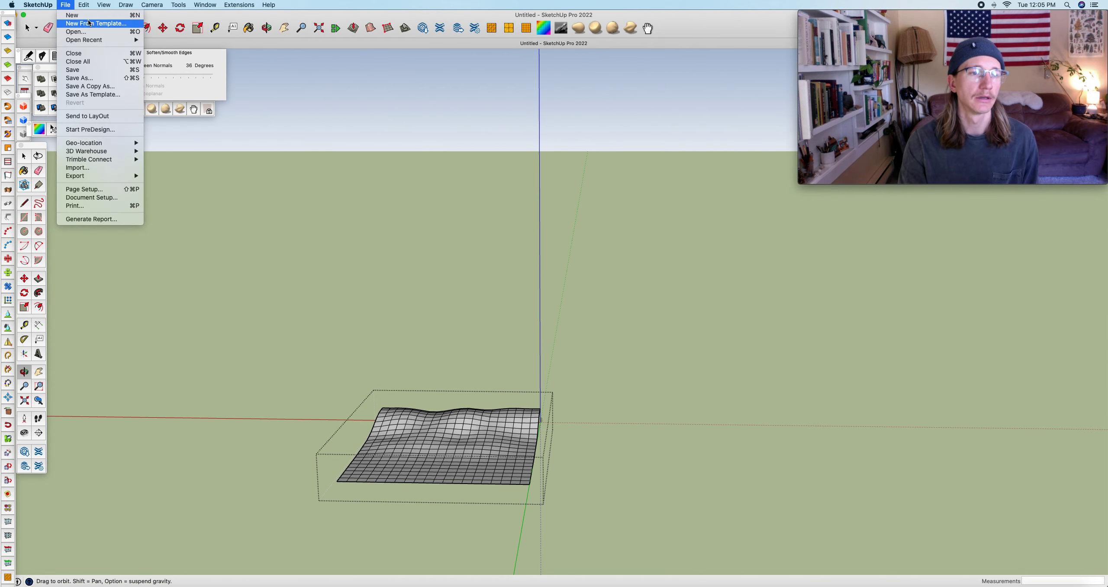
{"action": "left_click", "coordinate": [109, 168]}
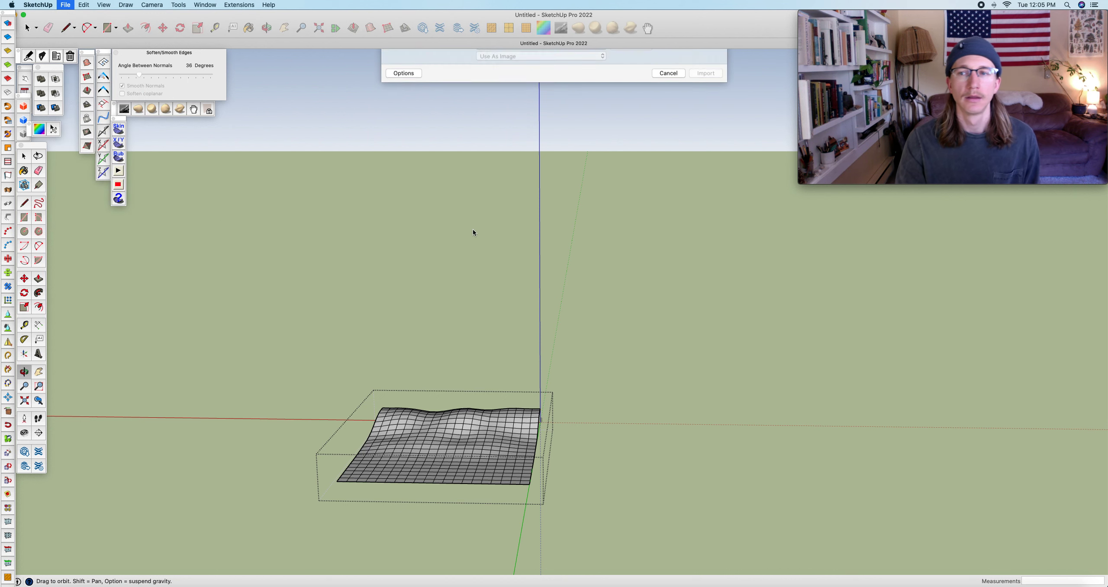
{"action": "left_click", "coordinate": [498, 118]}
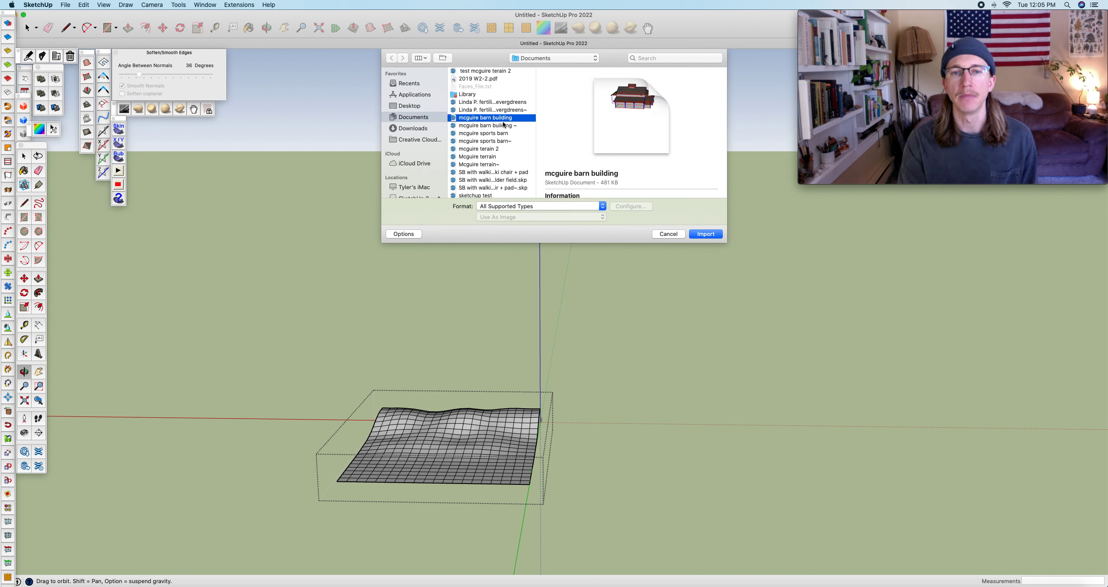
{"action": "left_click", "coordinate": [707, 234]}
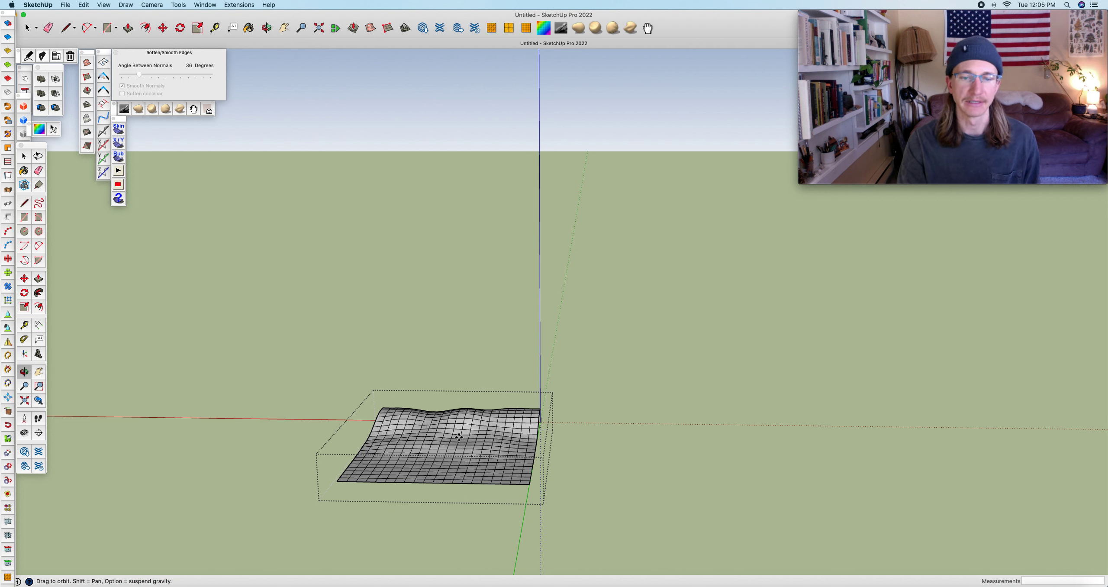
{"action": "left_click", "coordinate": [491, 441]}
{"action": "scroll", "coordinate": [466, 424], "scroll_direction": "up", "scroll_amount": 5}
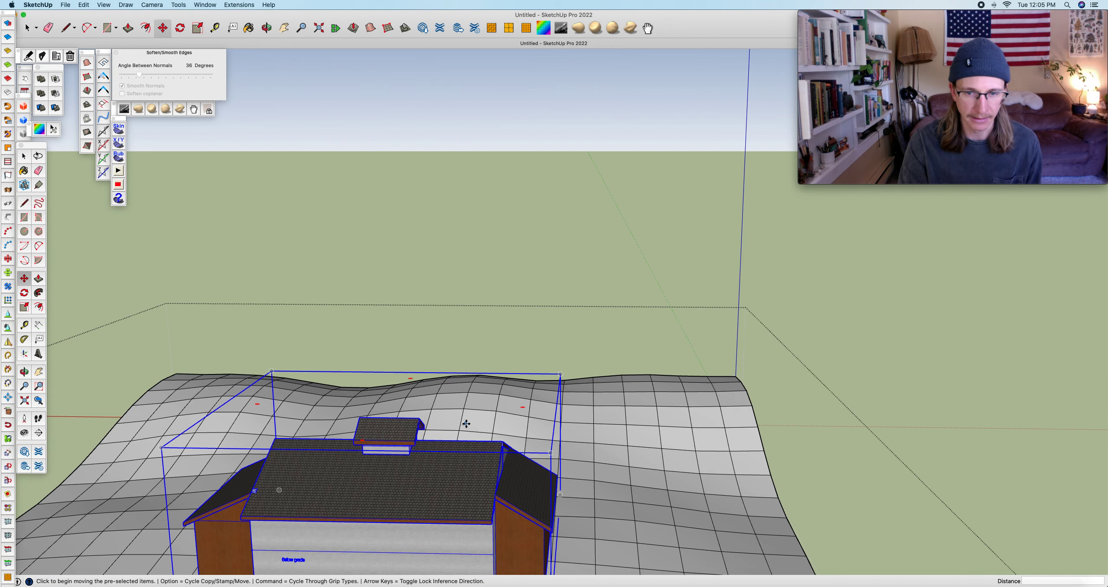
{"action": "scroll", "coordinate": [466, 423], "scroll_direction": "down", "scroll_amount": 4}
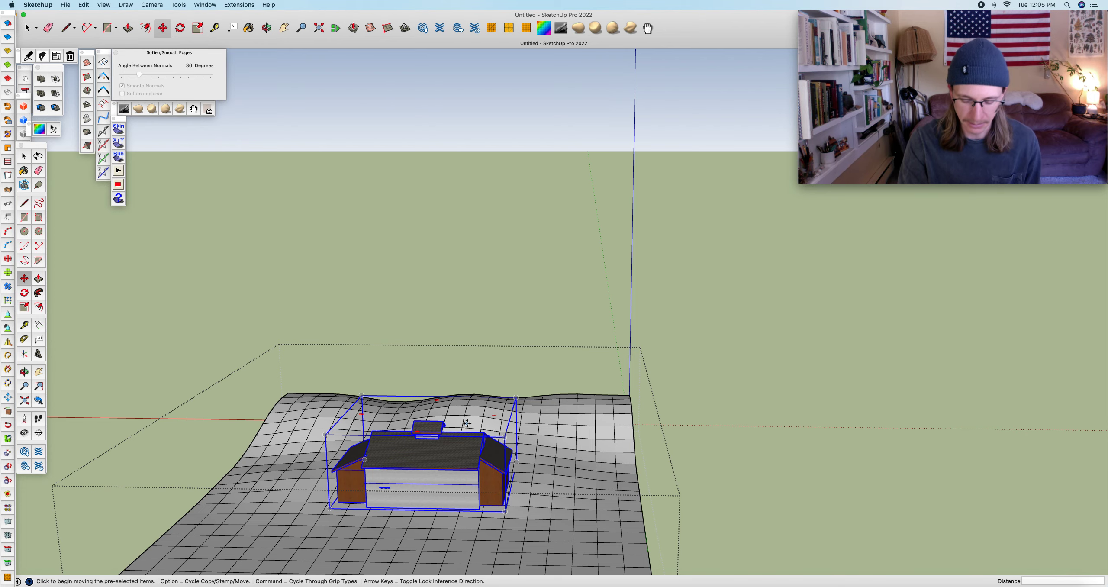
- Rotate the imported barn half a turn so its open porch faces away from the ridge
{"action": "middle_click_drag", "start_coordinate": [465, 423], "coordinate": [509, 460]}
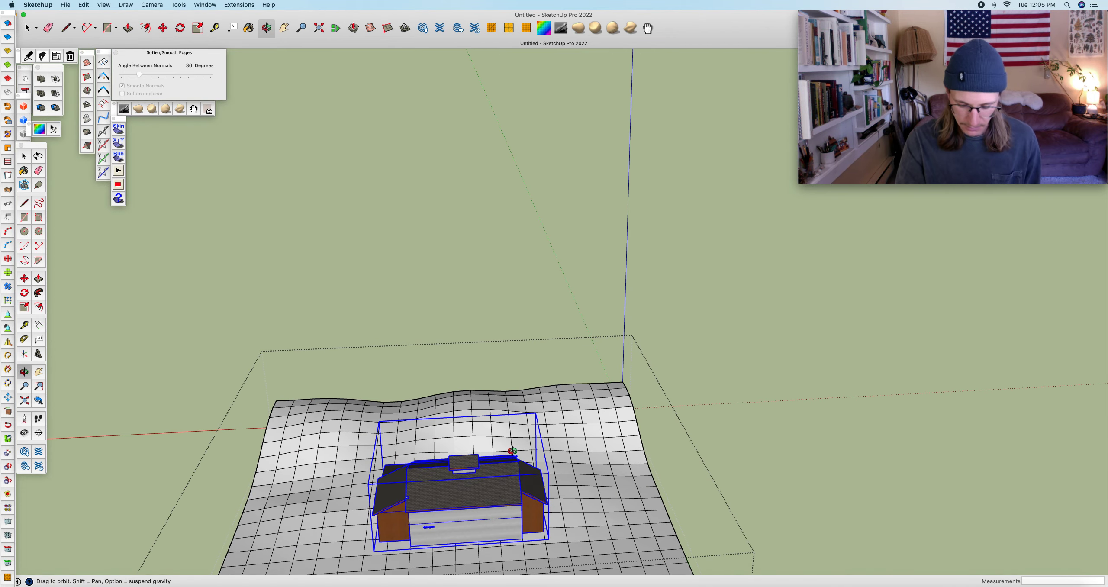
{"action": "key", "text": "m"}
{"action": "left_click", "coordinate": [527, 443]}
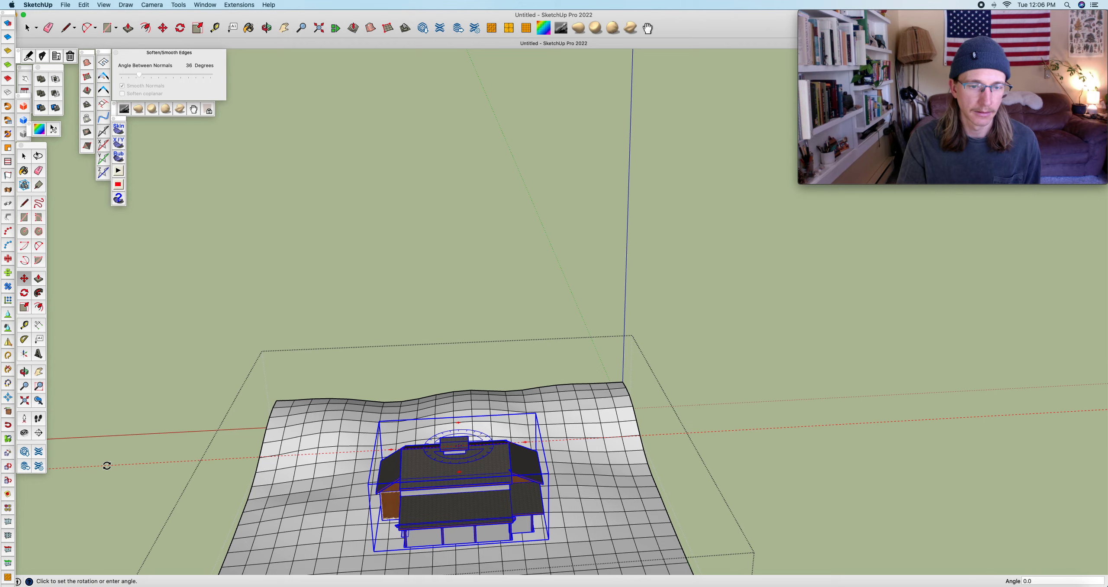
{"action": "key", "text": "Escape"}
{"action": "key", "text": "m"}
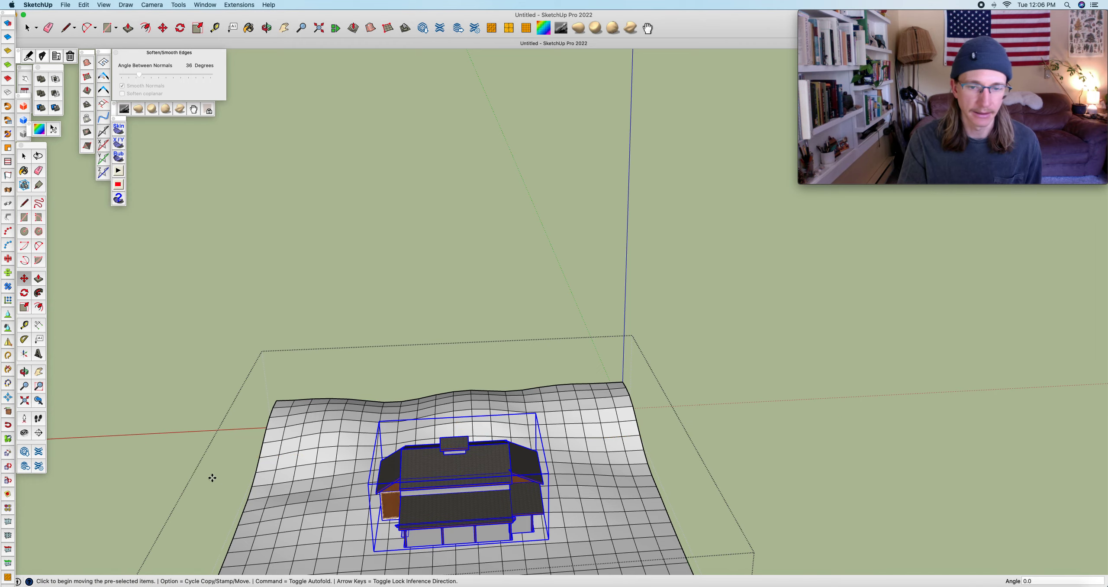
- Move the barn back over the ridge and raise it so that it floats above the terrain
{"action": "middle_click_drag", "start_coordinate": [517, 470], "coordinate": [517, 527]}
{"action": "key", "text": "m"}
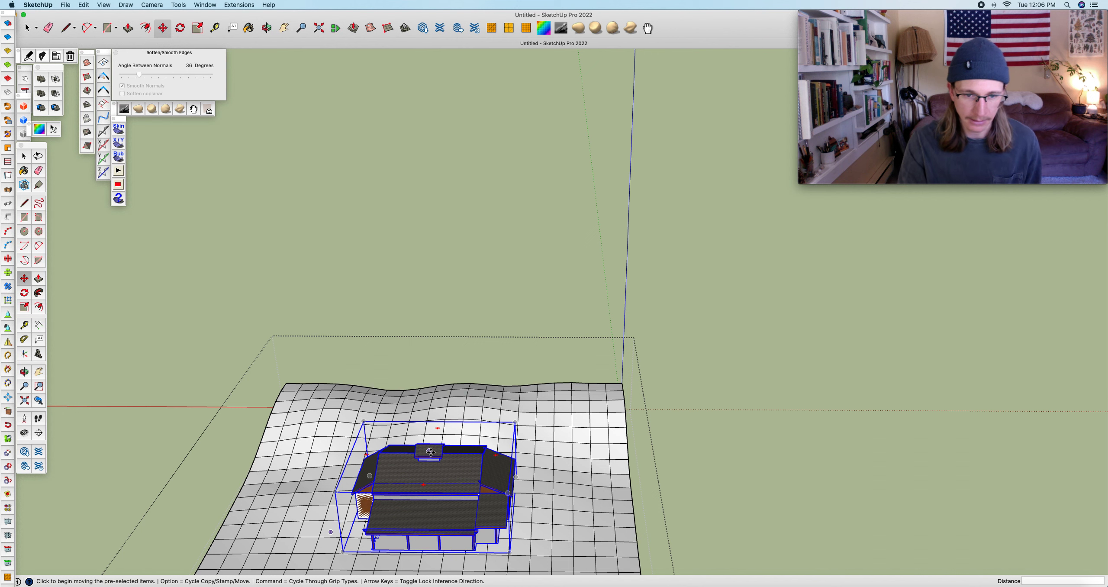
{"action": "left_click", "coordinate": [435, 453]}
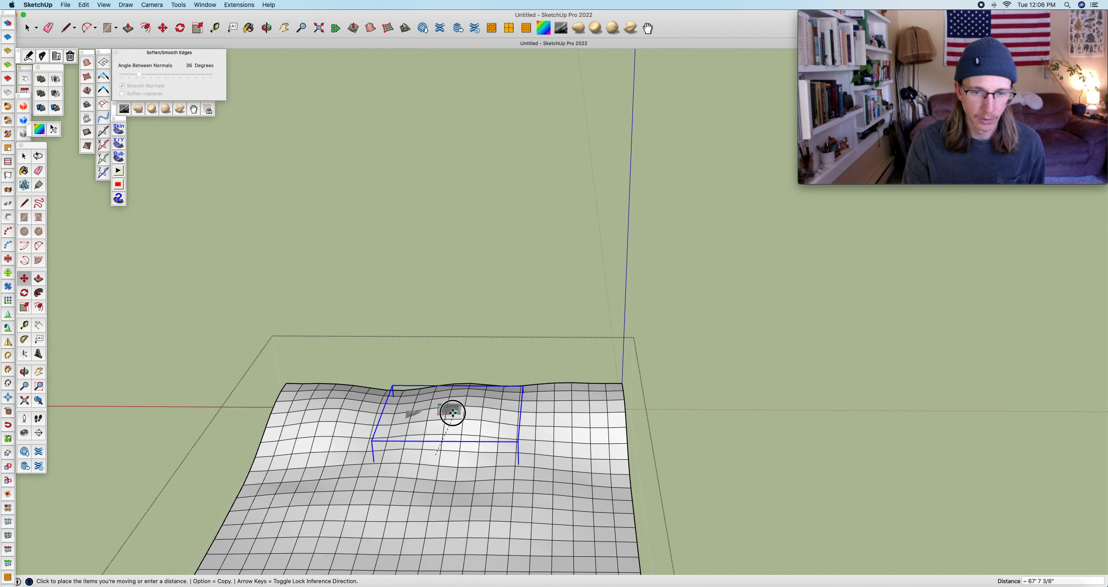
{"action": "key", "text": "super+z"}
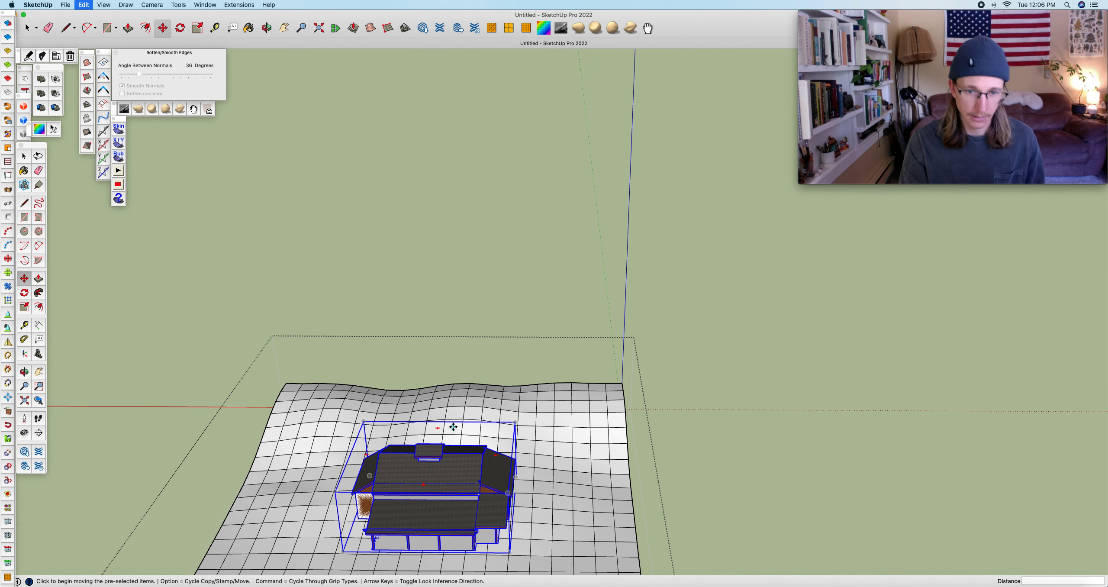
{"action": "left_click", "coordinate": [443, 462]}
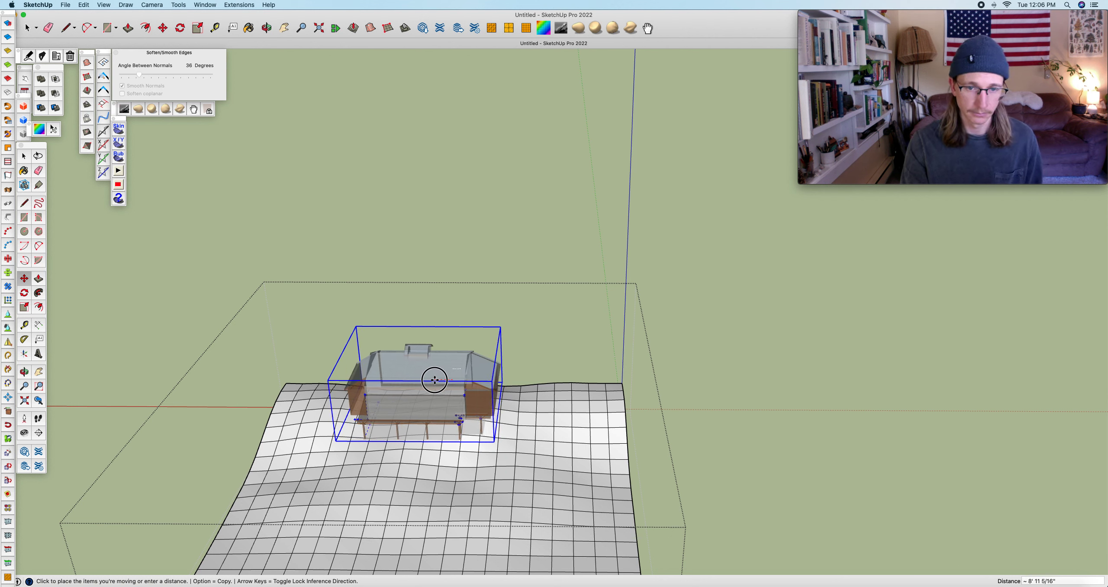
{"action": "left_click", "coordinate": [435, 380]}
{"action": "key", "text": "super+z"}
{"action": "key", "text": "o"}
{"action": "left_click_drag", "start_coordinate": [502, 445], "coordinate": [702, 478]}
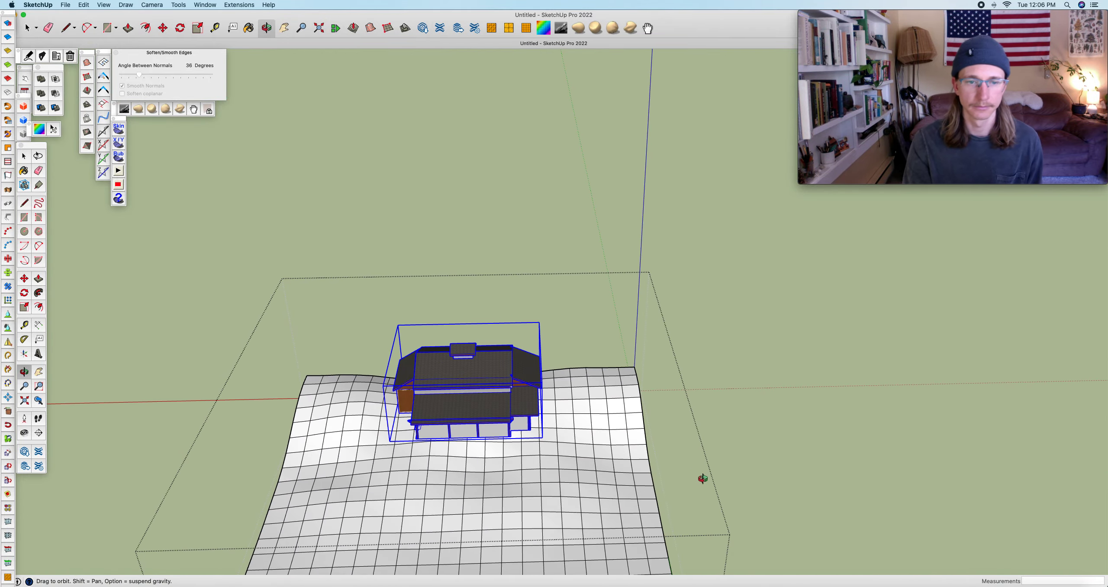
{"action": "left_click_drag", "start_coordinate": [559, 453], "coordinate": [568, 456]}
{"action": "key", "text": "m"}
{"action": "left_click_drag", "start_coordinate": [481, 367], "coordinate": [479, 350]}
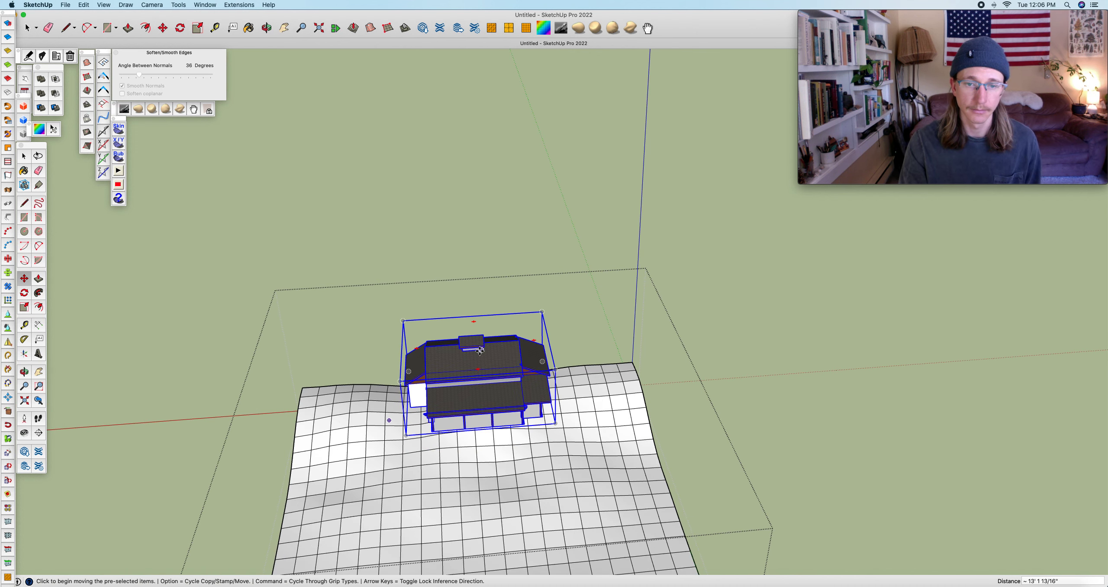
- Stamp the barn's footprint into the terrain mesh with a 1' offset, setting the flat pad lower into the slope beneath it
{"action": "key", "text": "o"}
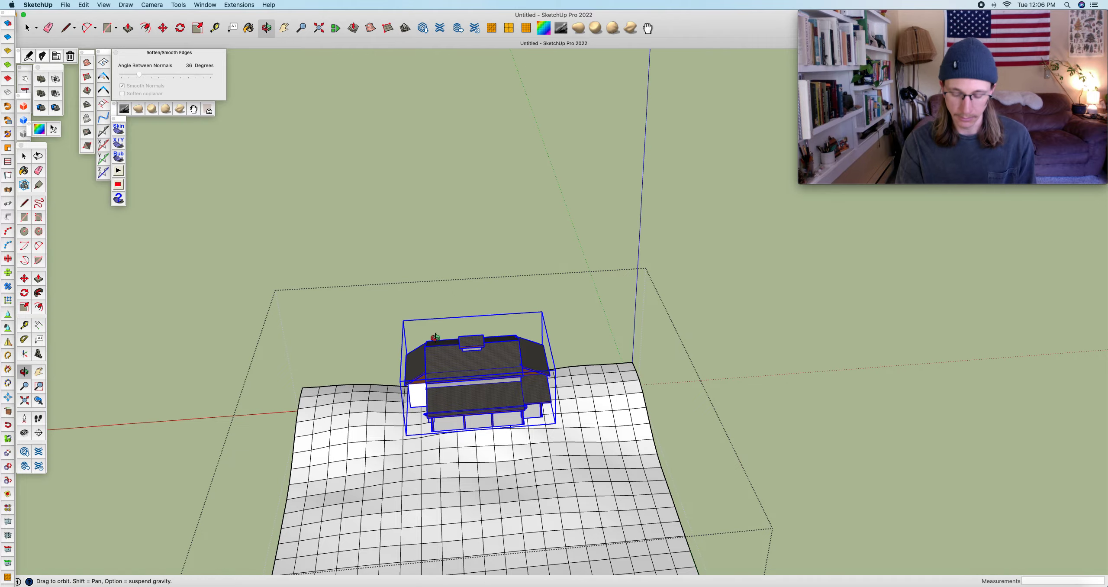
{"action": "left_click_drag", "start_coordinate": [507, 249], "coordinate": [666, 216]}
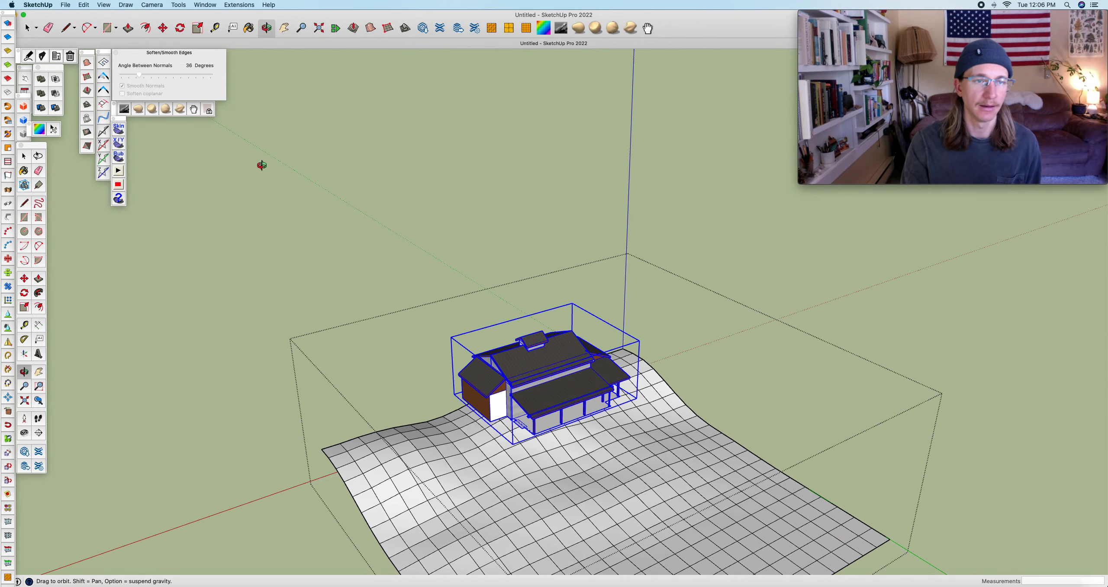
{"action": "left_click_drag", "start_coordinate": [472, 215], "coordinate": [423, 176]}
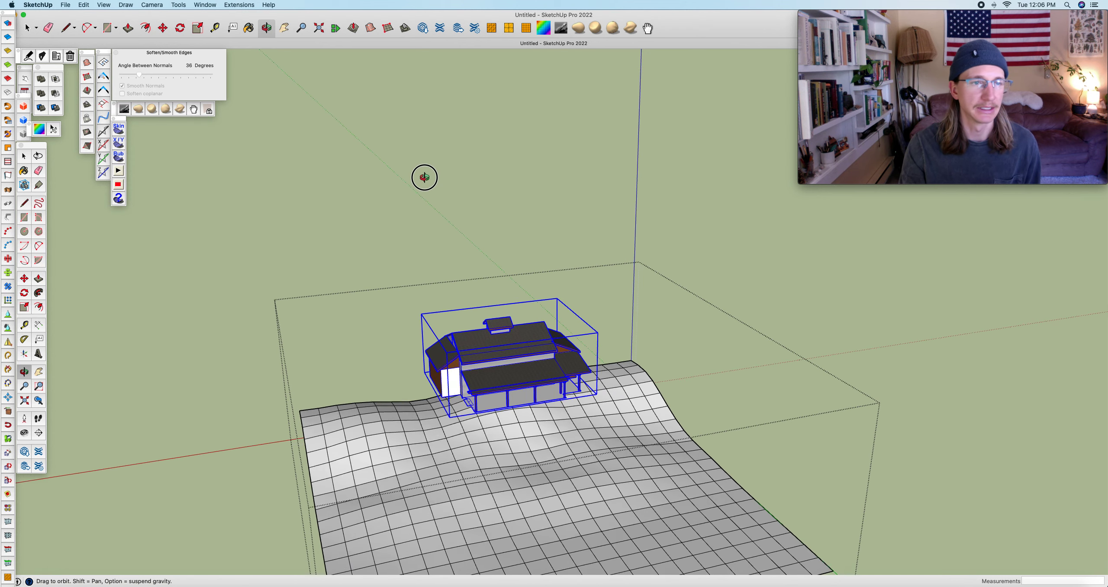
{"action": "left_click", "coordinate": [86, 105]}
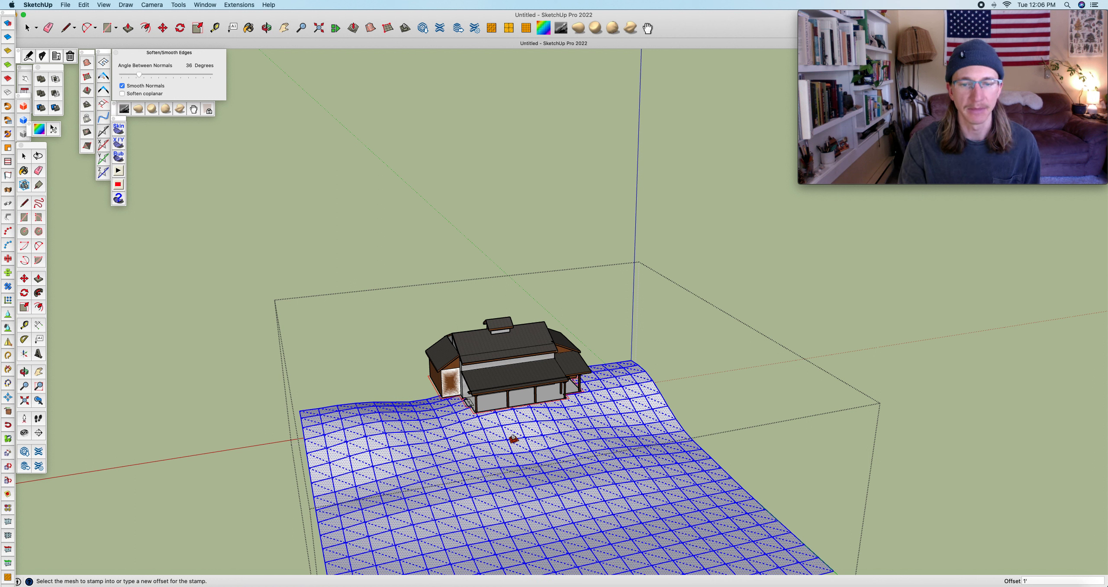
{"action": "left_click", "coordinate": [512, 445]}
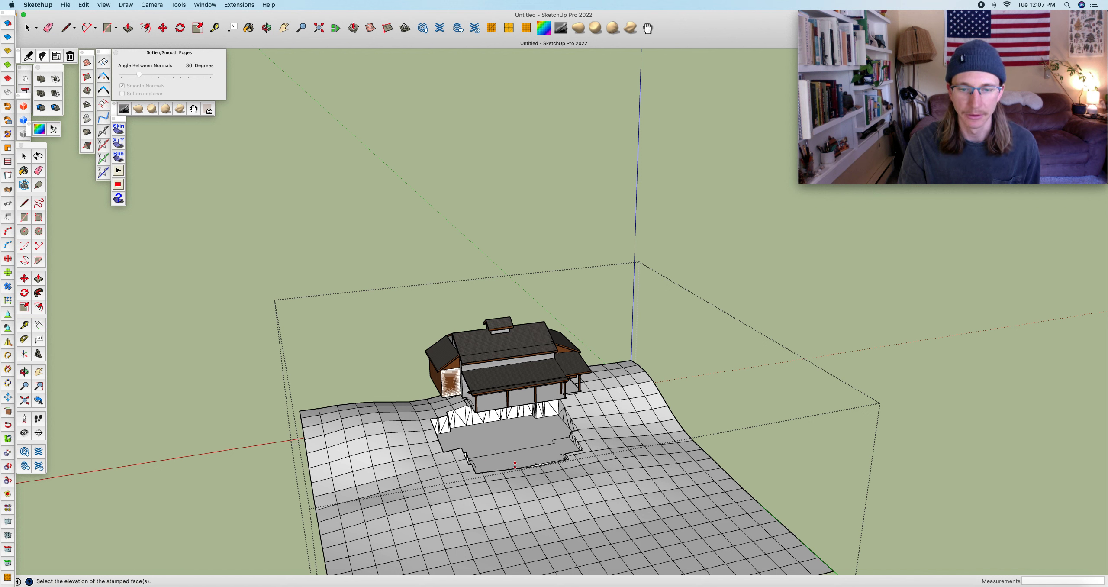
{"action": "left_click", "coordinate": [514, 465]}
- Open the barn model for editing, select its building geometry, and lower it about 20' 9" toward the stamped pad
{"action": "middle_click_drag", "start_coordinate": [737, 375], "coordinate": [515, 330]}
{"action": "left_click", "coordinate": [23, 156]}
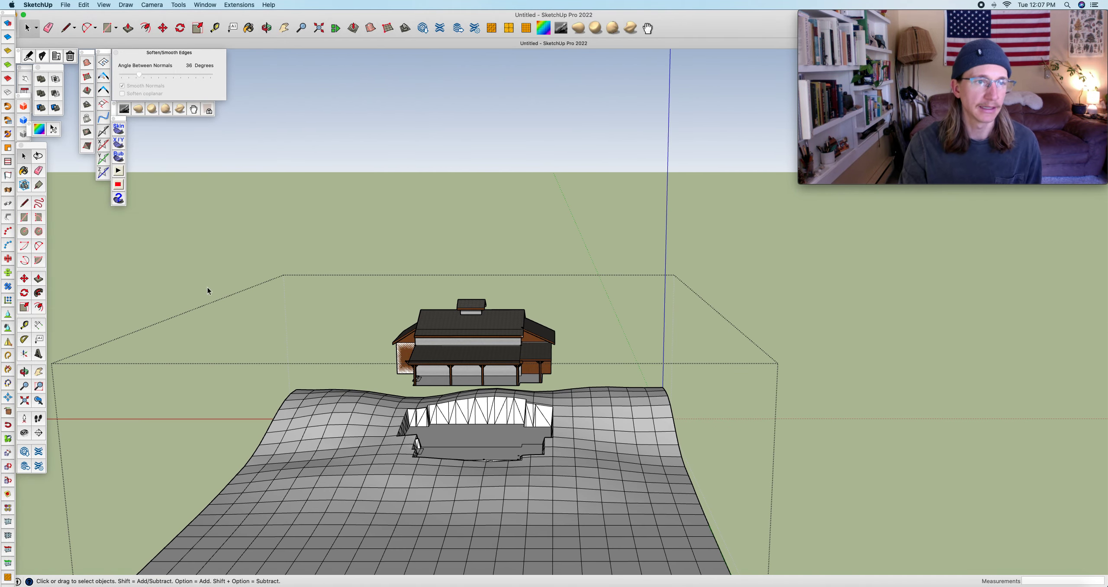
{"action": "double_click", "coordinate": [484, 362]}
{"action": "left_click", "coordinate": [488, 360]}
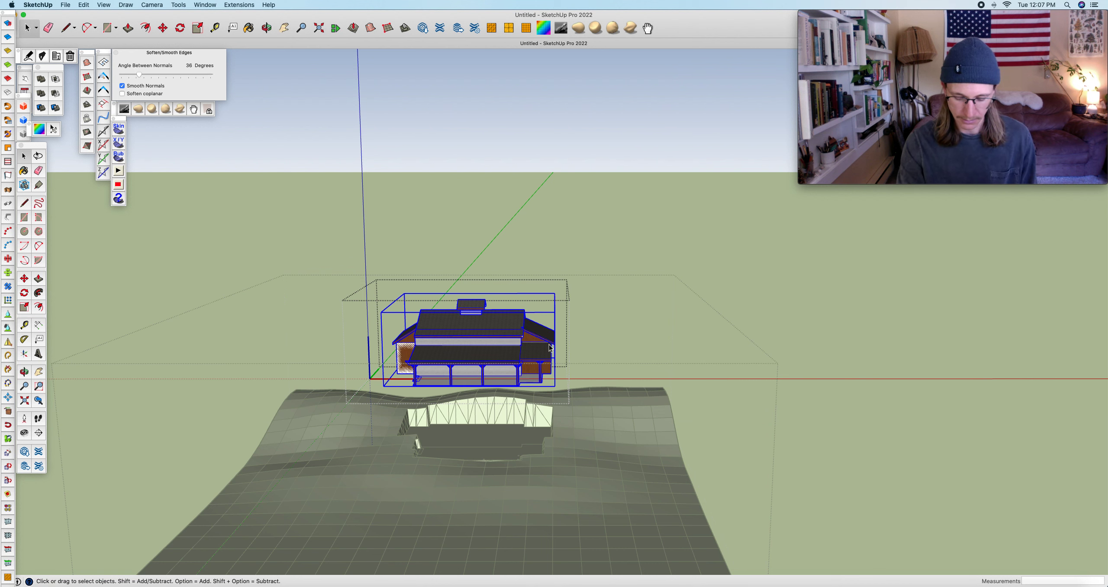
{"action": "key", "text": "m"}
{"action": "left_click", "coordinate": [472, 337]}
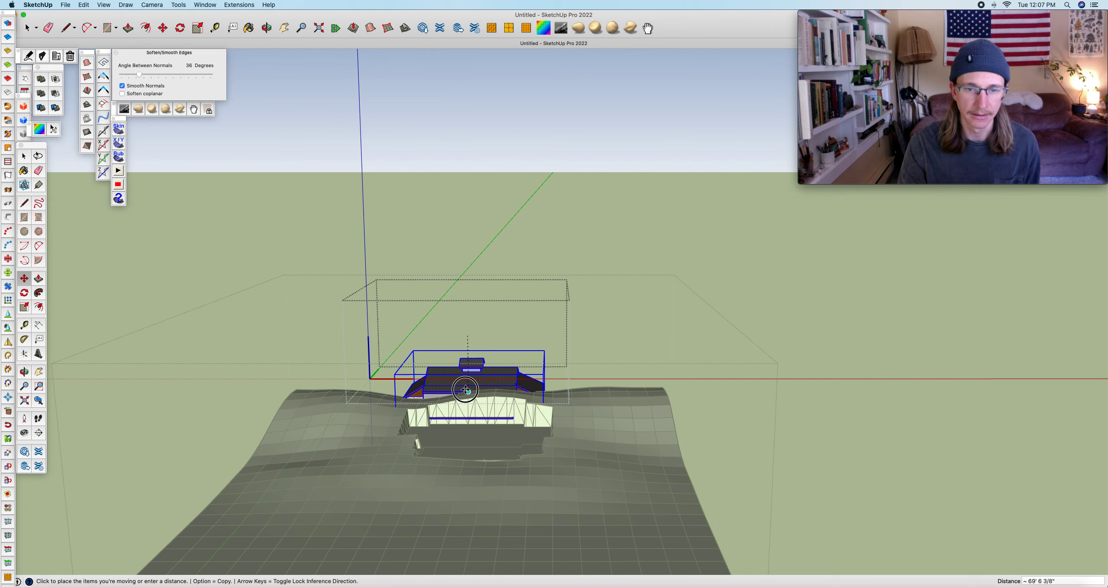
{"action": "left_click", "coordinate": [468, 379]}
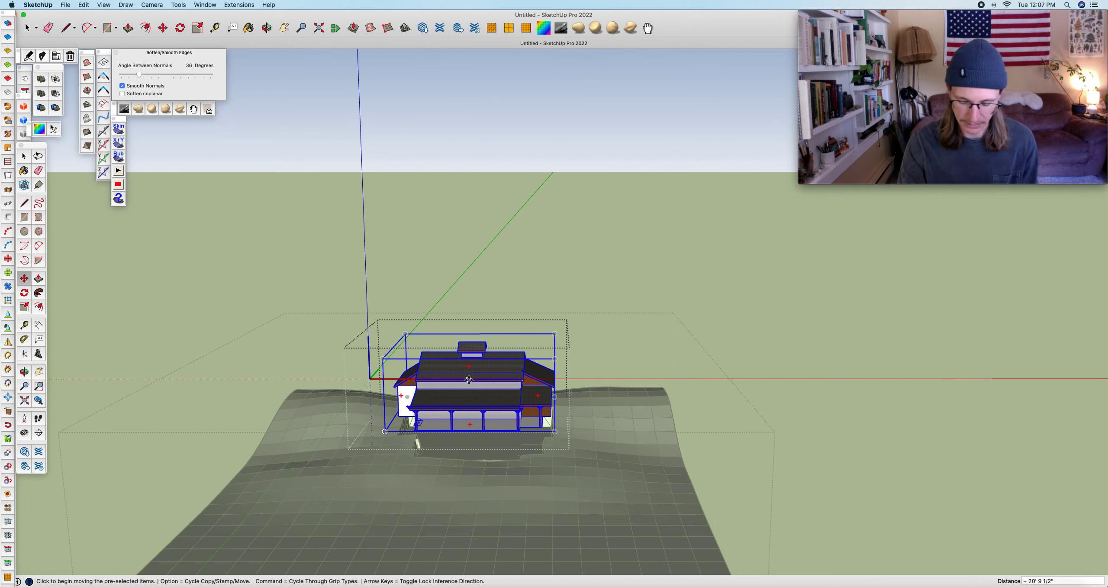
- Lower the barn about 13' further into the stamped recess and check its fit in the slope from several sides
{"action": "middle_click_drag", "start_coordinate": [542, 396], "coordinate": [255, 413]}
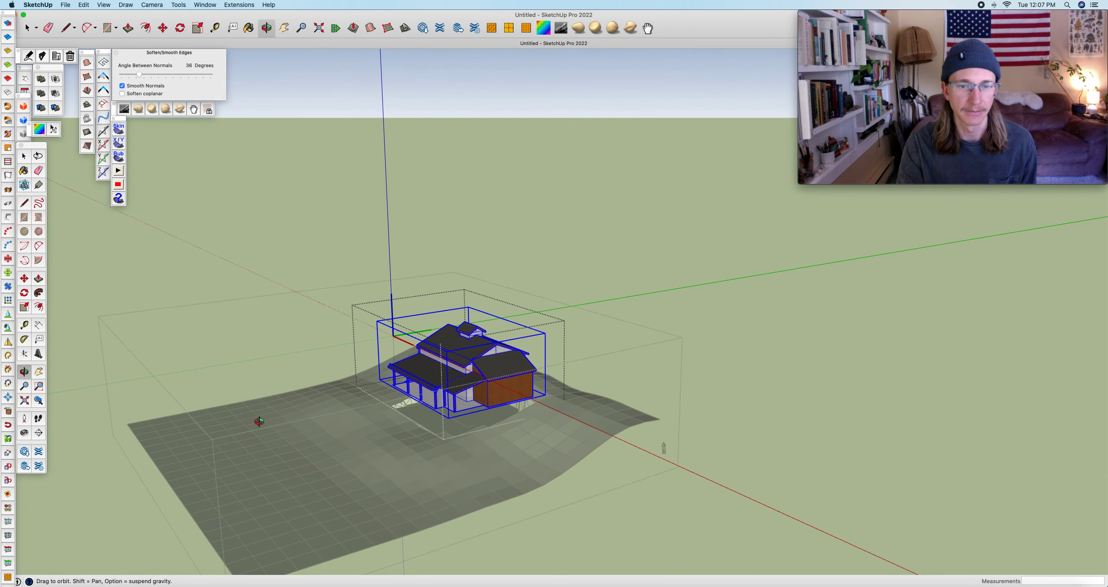
{"action": "scroll", "coordinate": [483, 383], "scroll_direction": "up", "scroll_amount": 5}
{"action": "key", "text": "m"}
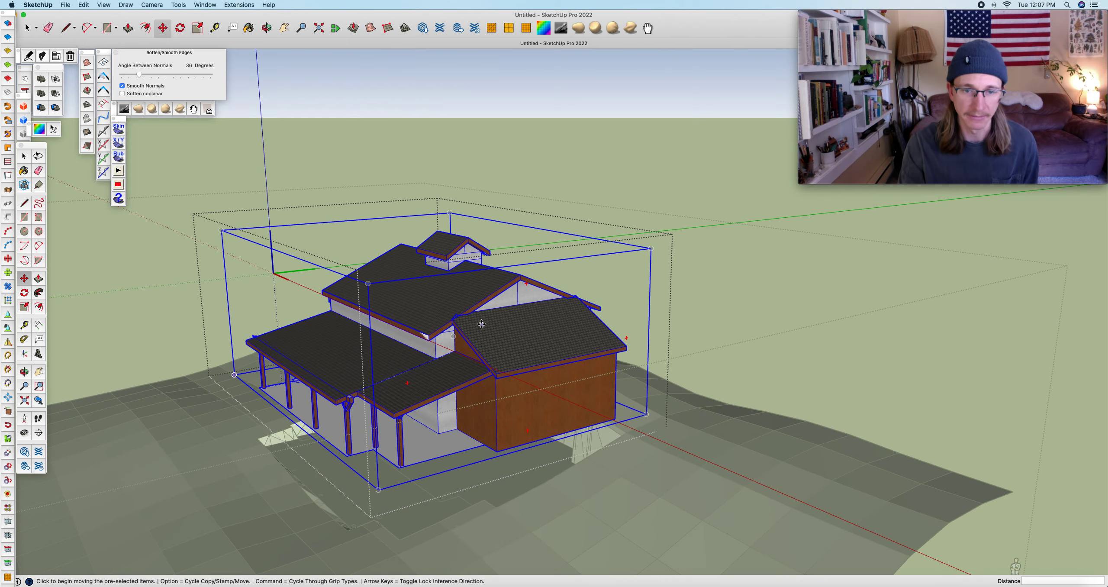
{"action": "left_click", "coordinate": [470, 317]}
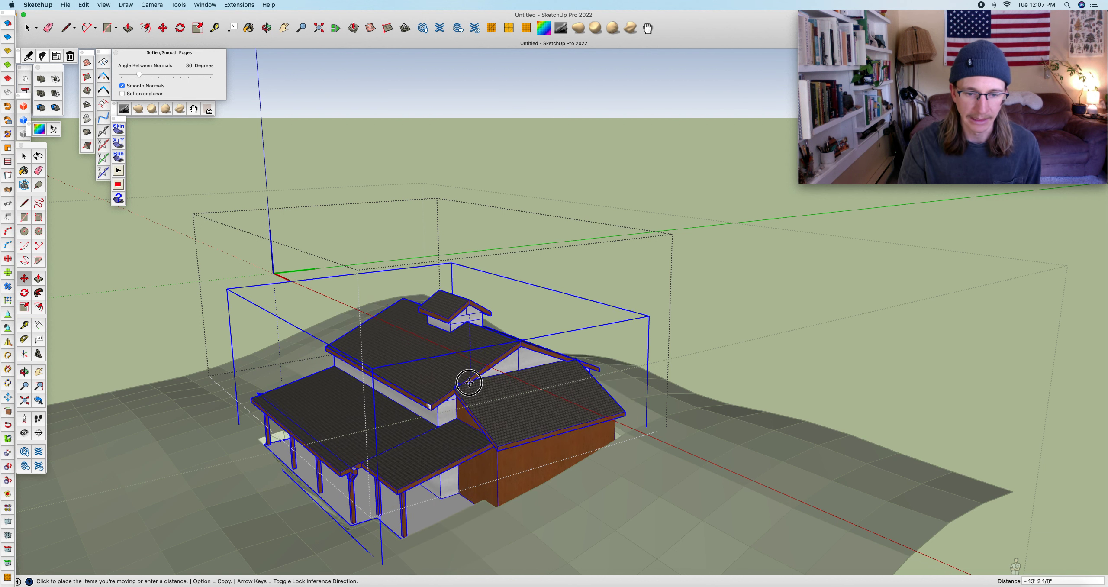
{"action": "left_click", "coordinate": [468, 385]}
{"action": "key", "text": "o"}
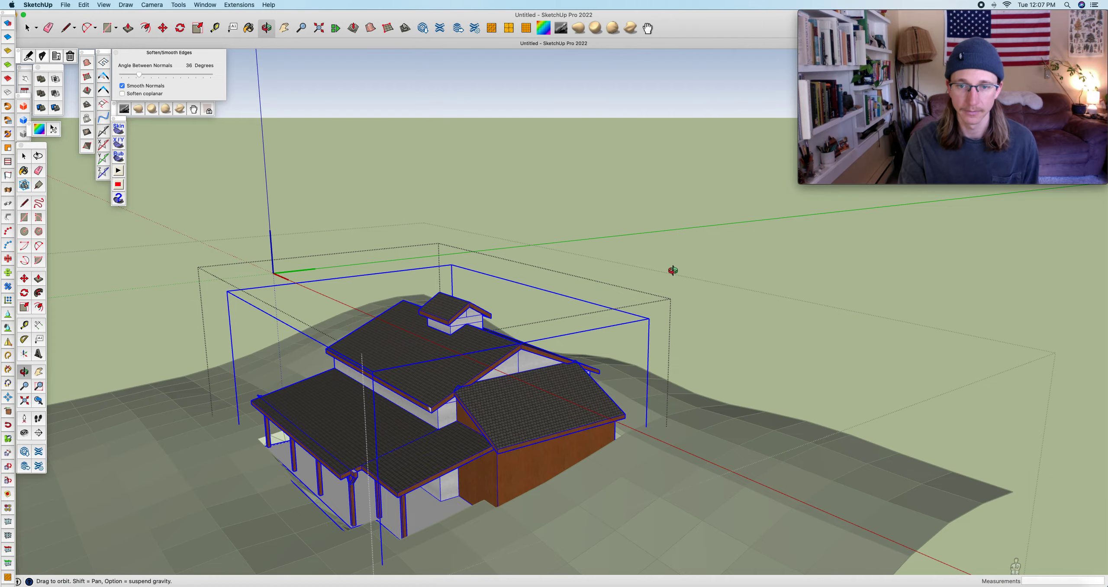
{"action": "left_click_drag", "start_coordinate": [632, 271], "coordinate": [526, 277]}
{"action": "scroll", "coordinate": [587, 322], "scroll_direction": "down", "scroll_amount": 3}
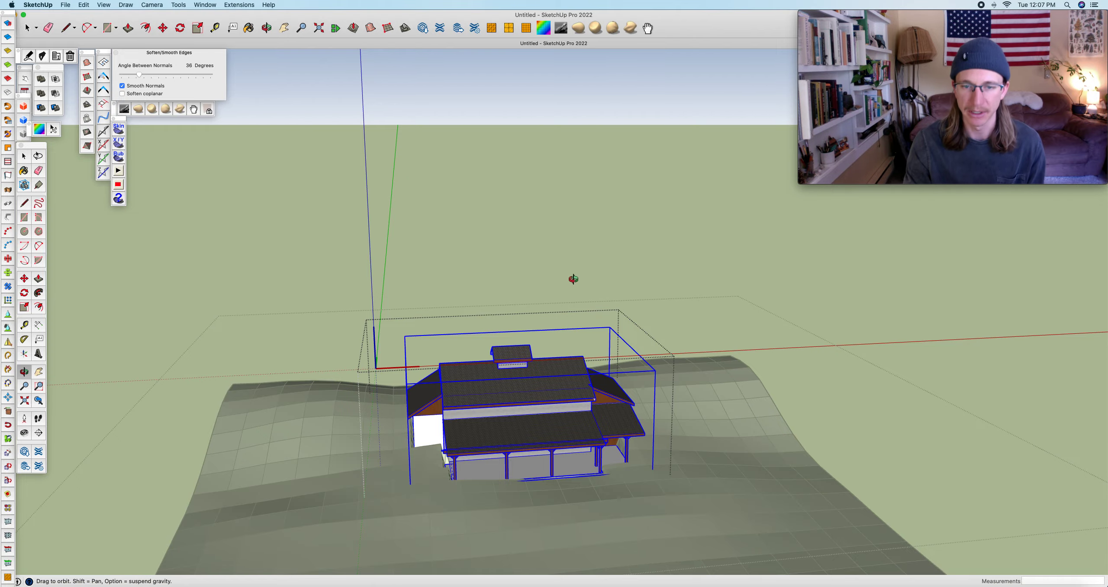
{"action": "left_click_drag", "start_coordinate": [573, 279], "coordinate": [385, 202]}
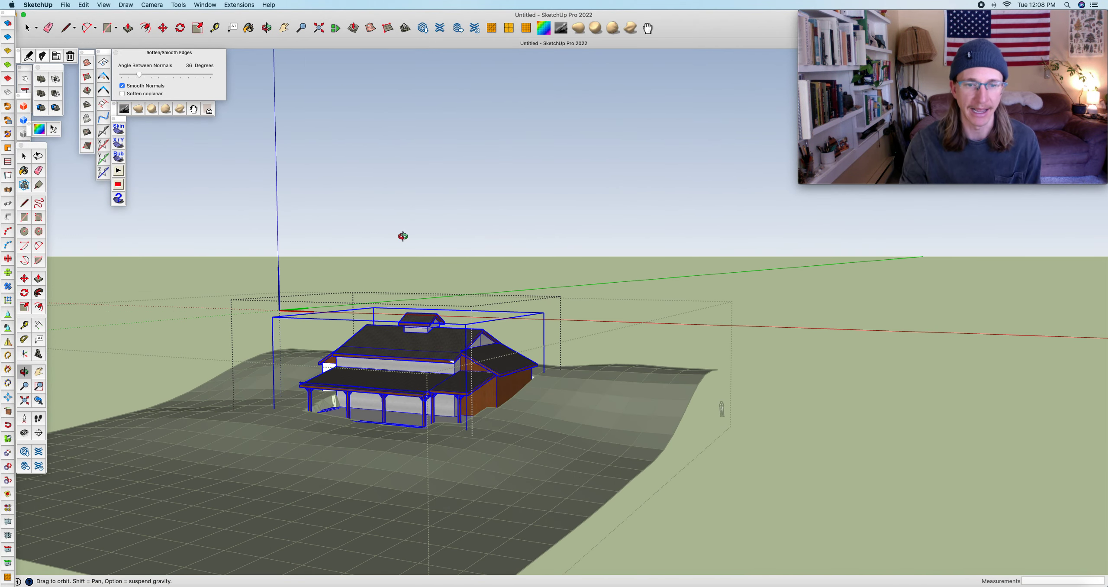
{"action": "left_click_drag", "start_coordinate": [405, 237], "coordinate": [576, 276]}
- Switch to the sports barn plan set PDF in Safari, zoom out, and look through the elevations and building sections
{"action": "left_click", "coordinate": [1006, 586]}
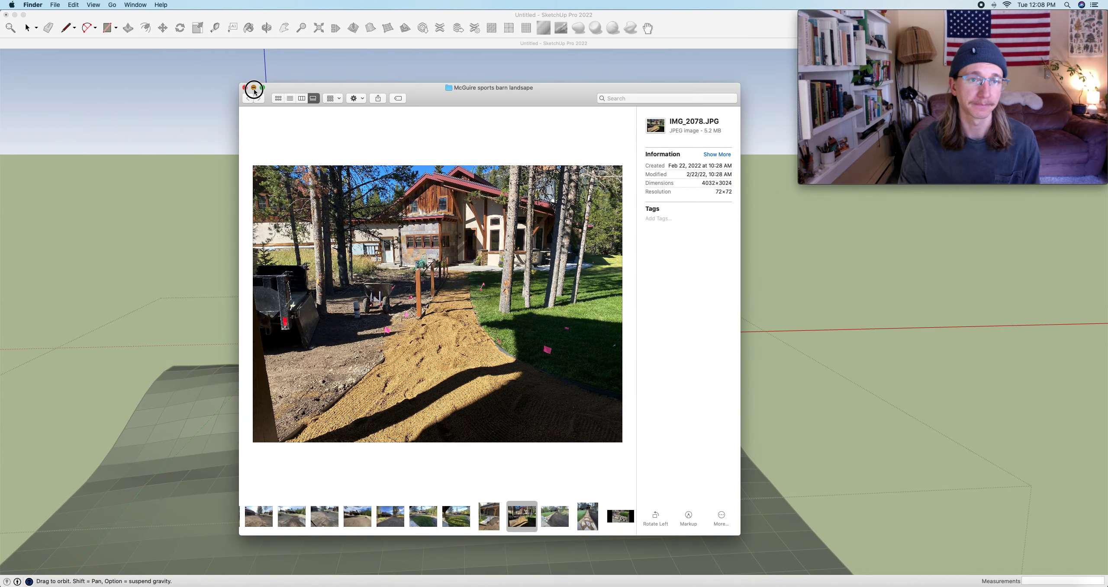
{"action": "left_click", "coordinate": [253, 89]}
{"action": "left_click", "coordinate": [1011, 585]}
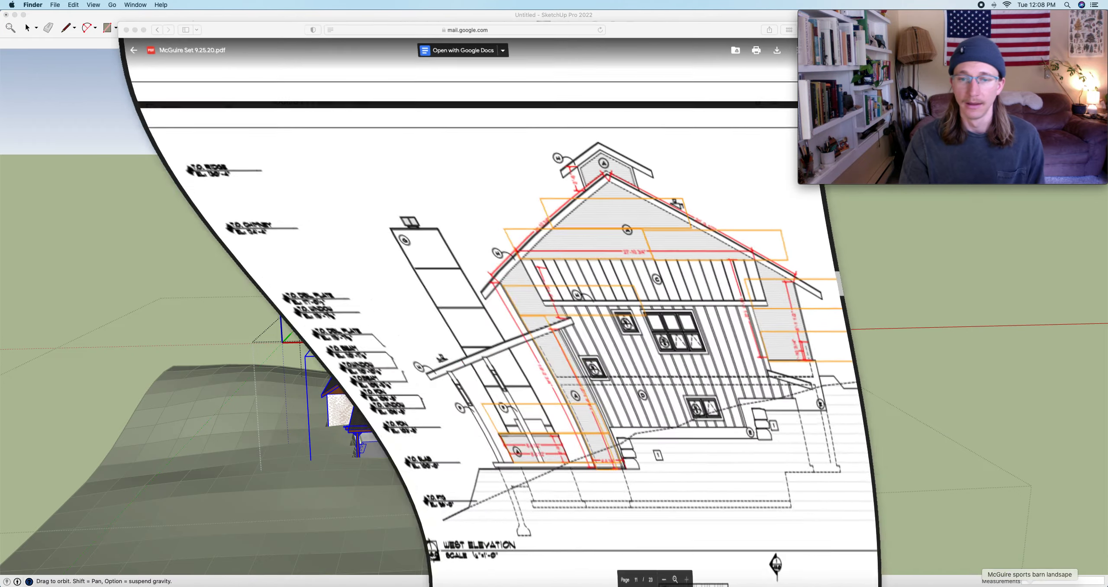
{"action": "scroll", "coordinate": [477, 284], "scroll_direction": "down", "scroll_amount": 15}
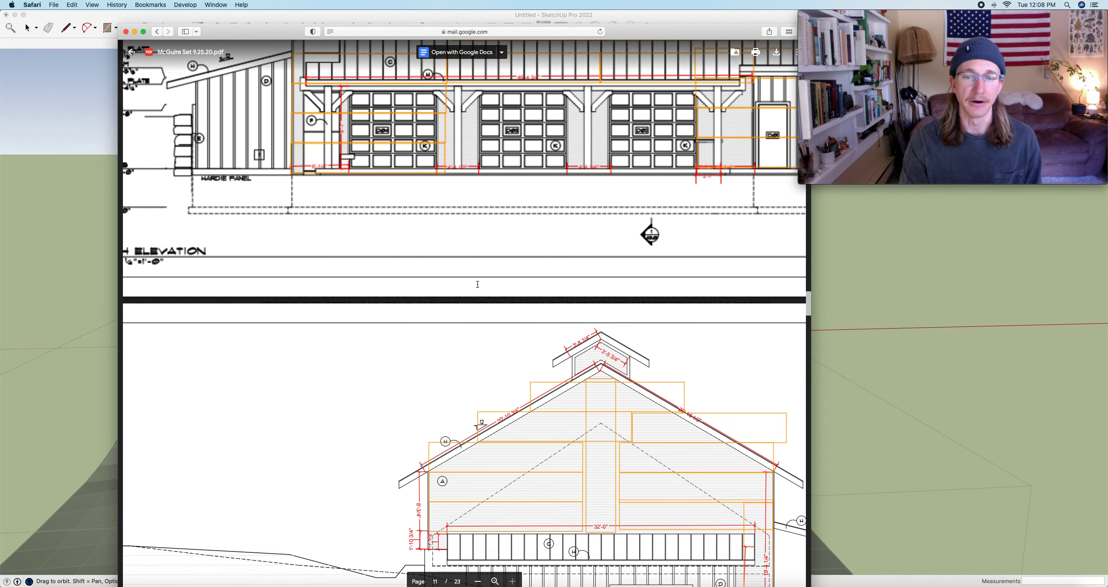
{"action": "scroll", "coordinate": [478, 284], "scroll_direction": "down", "scroll_amount": 20}
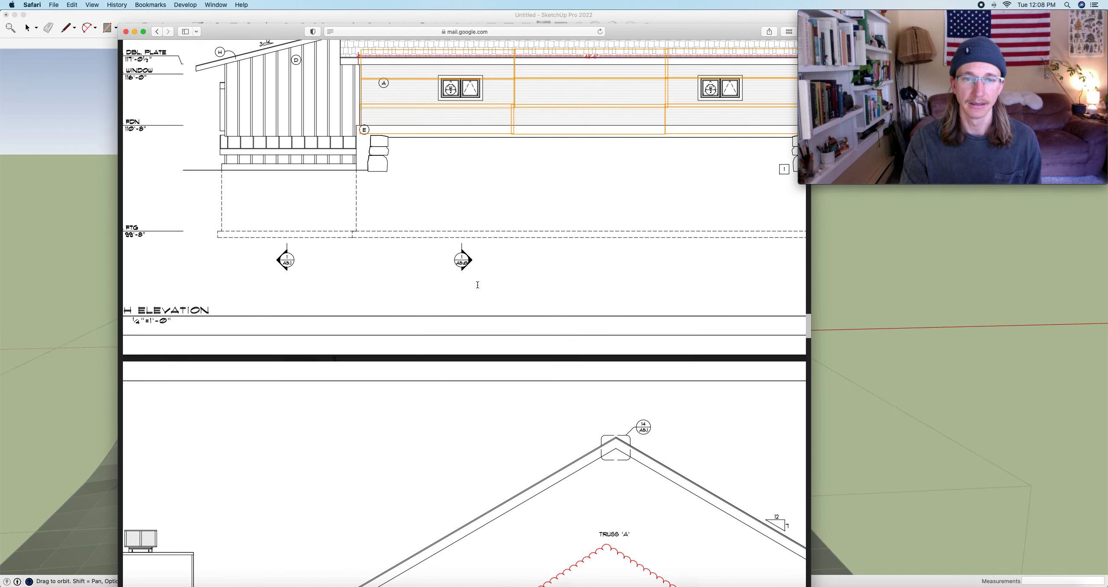
{"action": "scroll", "coordinate": [478, 284], "scroll_direction": "down", "scroll_amount": 5}
{"action": "left_click", "coordinate": [477, 581]}
{"action": "left_click", "coordinate": [478, 581]}
{"action": "left_click", "coordinate": [478, 581]}
{"action": "scroll", "coordinate": [479, 357], "scroll_direction": "down", "scroll_amount": 14}
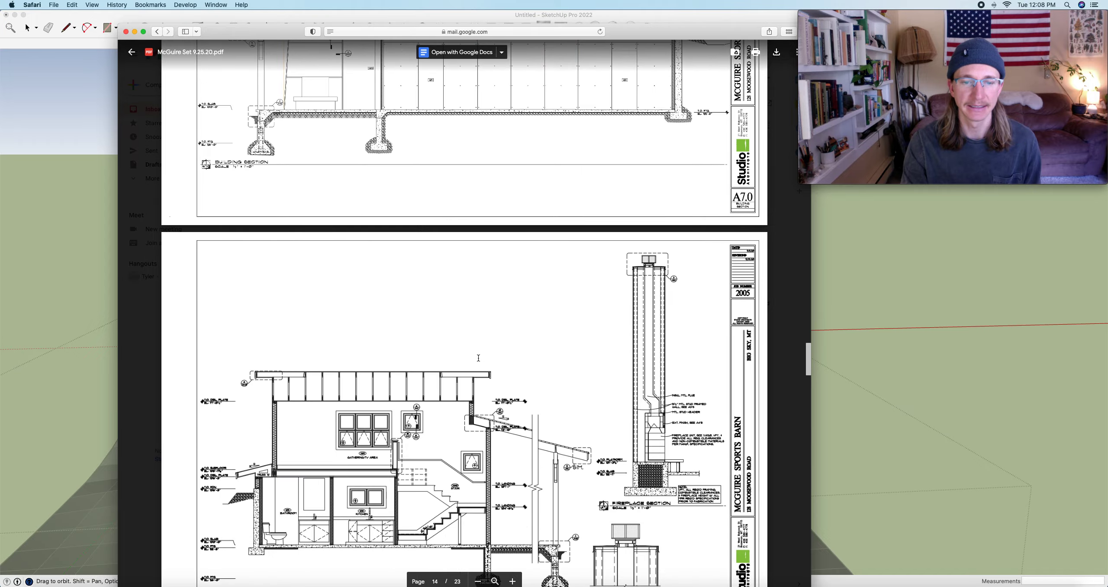
- Examine the exterior elevations on sheets A6.1 and A6.0 and the roof plans on A5.0 and A5.2, and minimize the PDF window
{"action": "scroll", "coordinate": [479, 358], "scroll_direction": "up", "scroll_amount": 14}
{"action": "scroll", "coordinate": [479, 358], "scroll_direction": "up", "scroll_amount": 10}
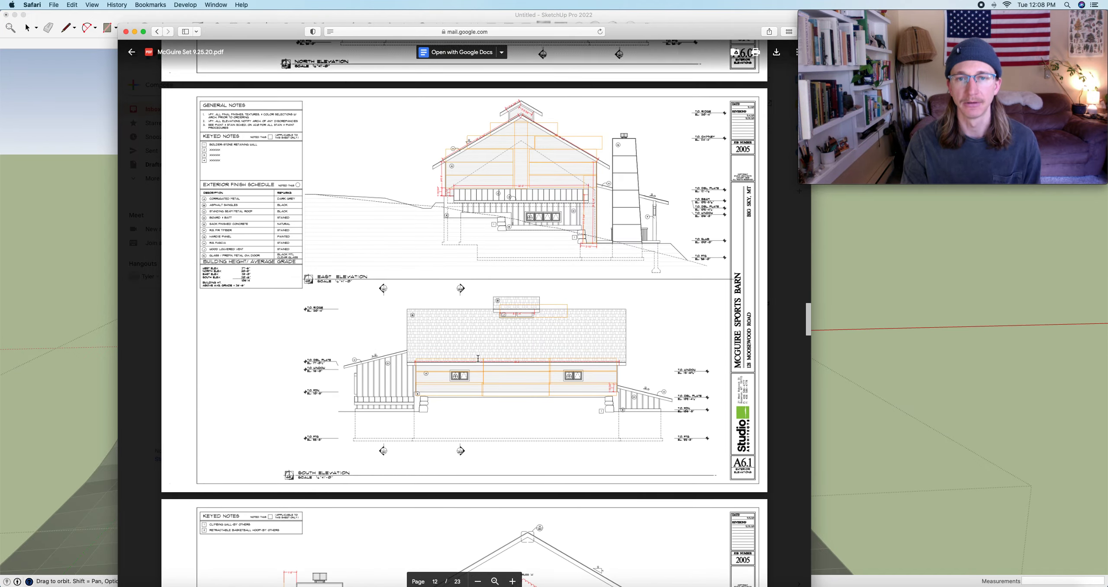
{"action": "scroll", "coordinate": [477, 358], "scroll_direction": "up", "scroll_amount": 6}
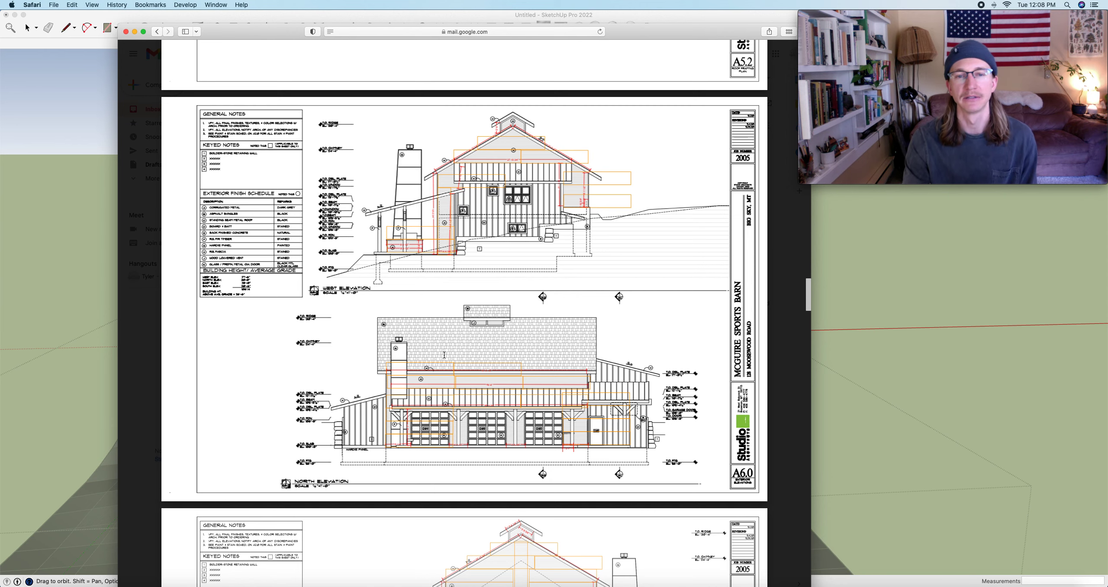
{"action": "scroll", "coordinate": [444, 355], "scroll_direction": "up", "scroll_amount": 15}
{"action": "scroll", "coordinate": [446, 355], "scroll_direction": "down", "scroll_amount": 4}
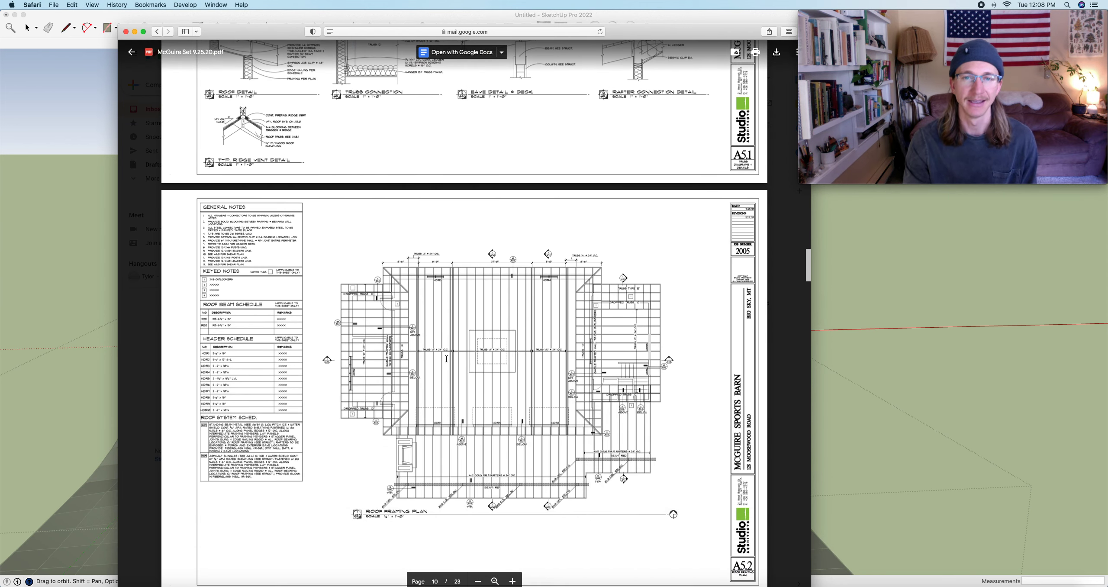
{"action": "scroll", "coordinate": [446, 359], "scroll_direction": "up", "scroll_amount": 12}
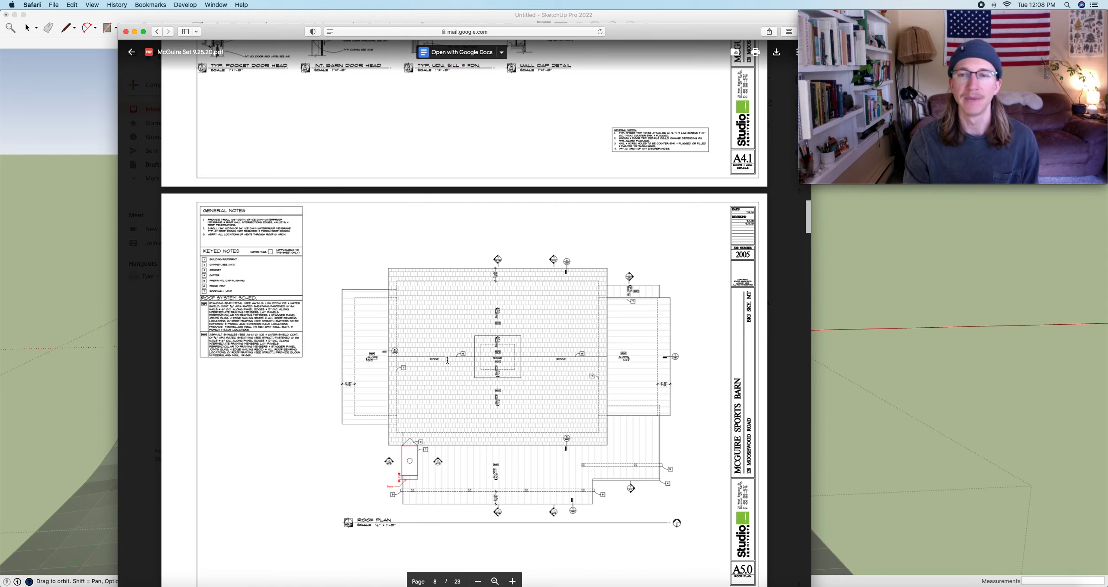
{"action": "scroll", "coordinate": [447, 360], "scroll_direction": "up", "scroll_amount": 8}
{"action": "scroll", "coordinate": [447, 360], "scroll_direction": "down", "scroll_amount": 5}
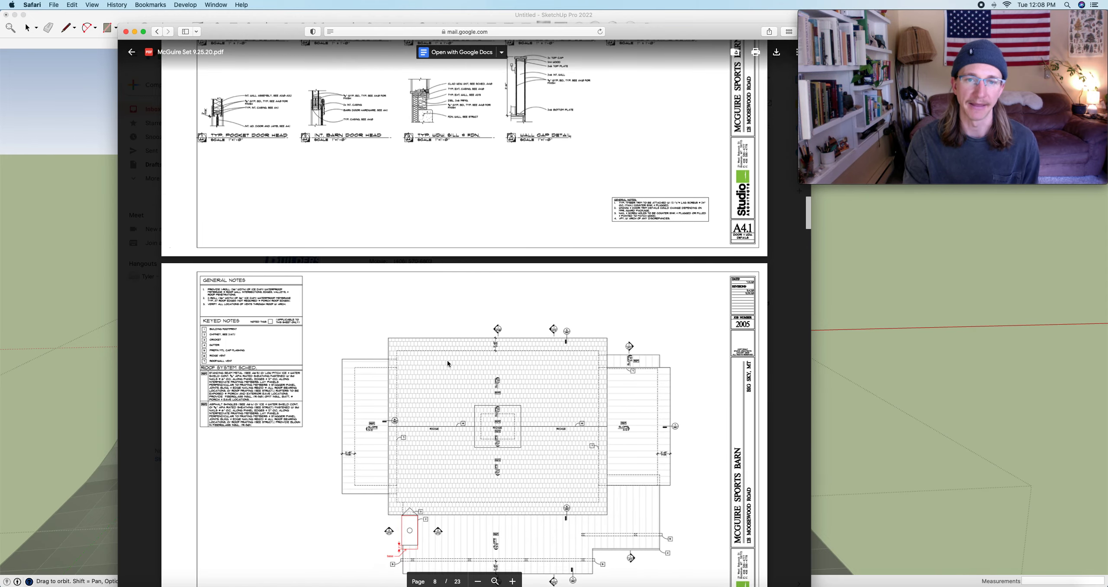
{"action": "scroll", "coordinate": [446, 360], "scroll_direction": "down", "scroll_amount": 10}
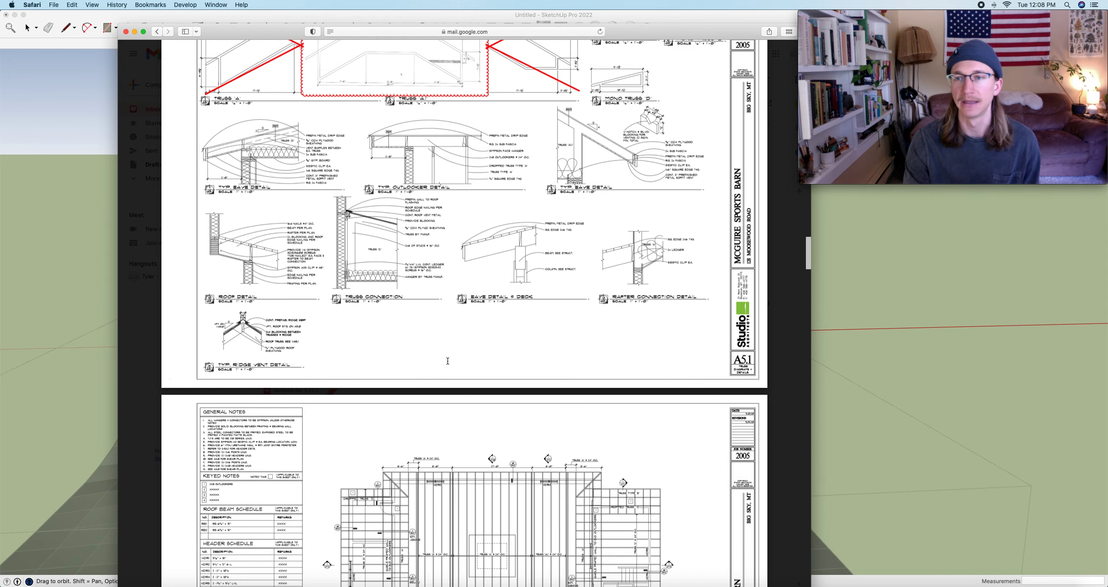
{"action": "scroll", "coordinate": [447, 360], "scroll_direction": "down", "scroll_amount": 5}
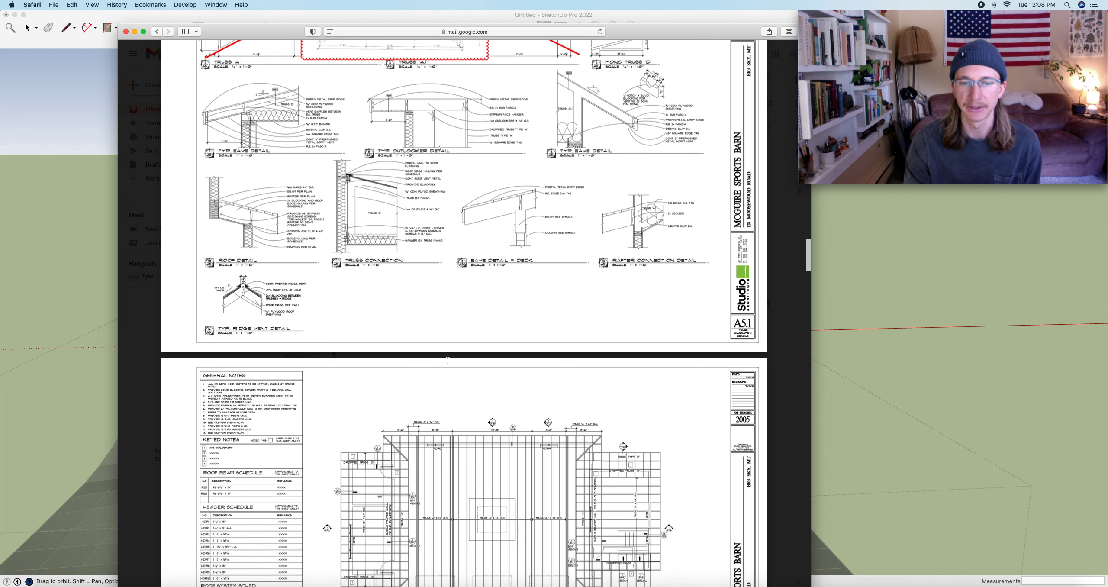
{"action": "left_click", "coordinate": [135, 32]}
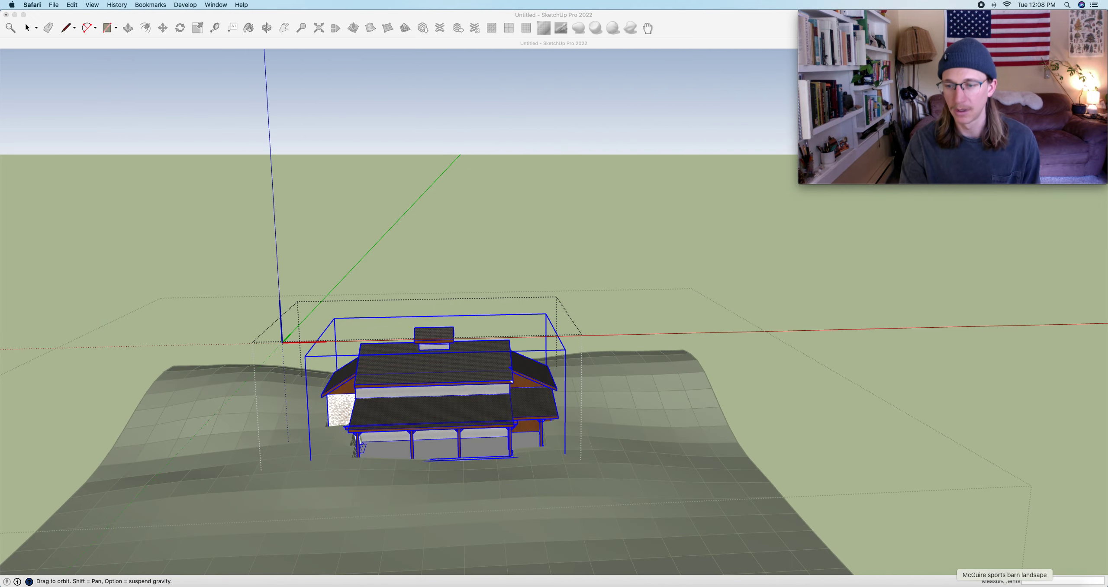
- Switch to the sports barn photo folder in Finder and look through the site photos from IMG_2107.JPG back to IMG_1568.JPG
{"action": "left_click", "coordinate": [1004, 584]}
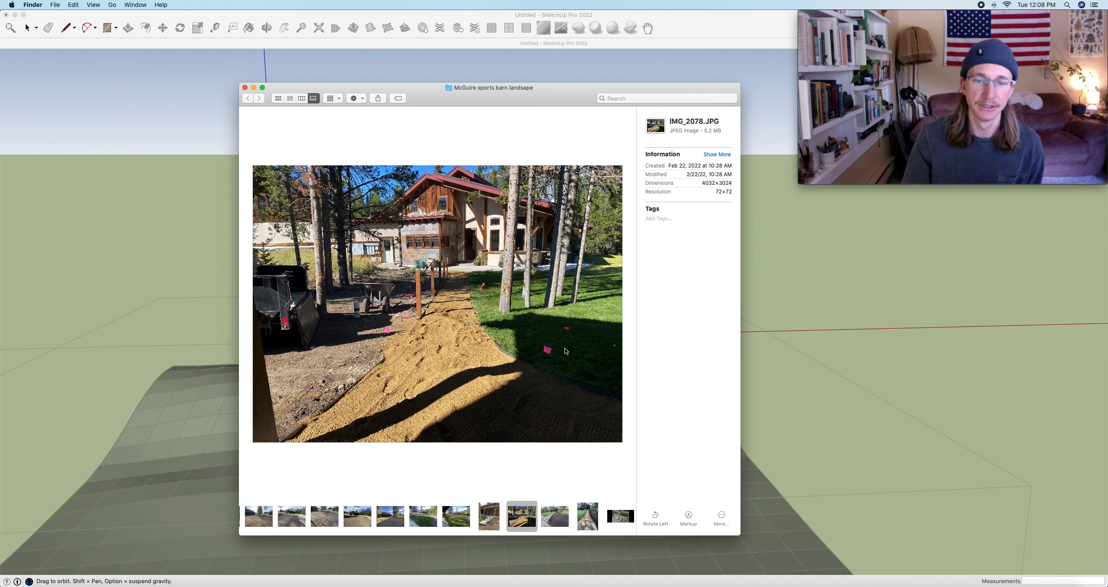
{"action": "key", "text": "Right"}
{"action": "key", "text": "Right"}
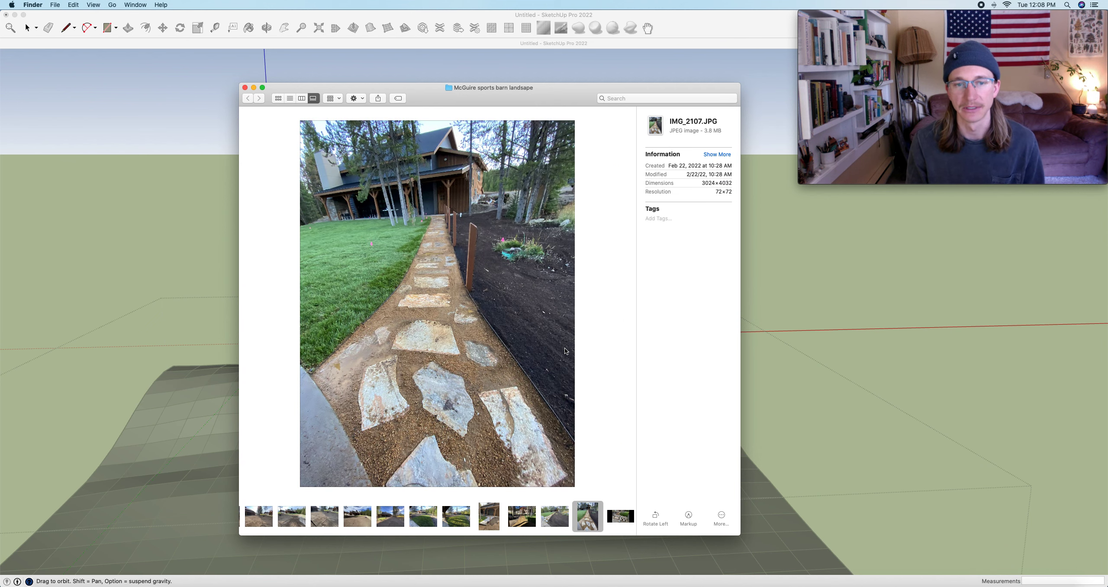
{"action": "key", "text": "Left"}
{"action": "key", "text": "Left"}
{"action": "key", "text": "Left"}
{"action": "key", "text": "Left"}
{"action": "key", "text": "Left"}
{"action": "key", "text": "Left"}
{"action": "key", "text": "Left"}
{"action": "key", "text": "Left"}
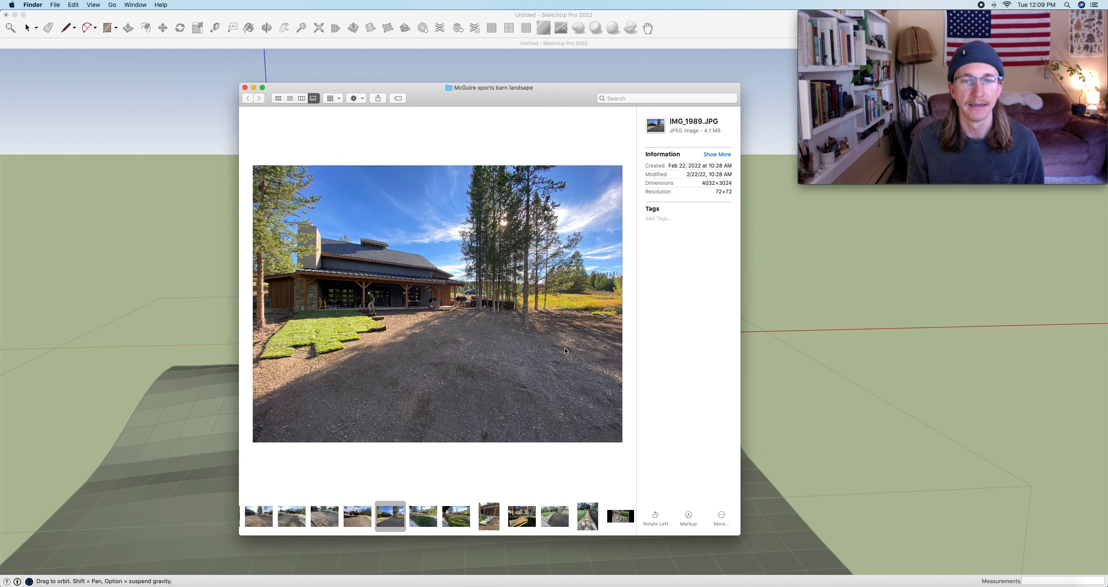
{"action": "key", "text": "Left"}
{"action": "key", "text": "Left"}
{"action": "key", "text": "Left"}
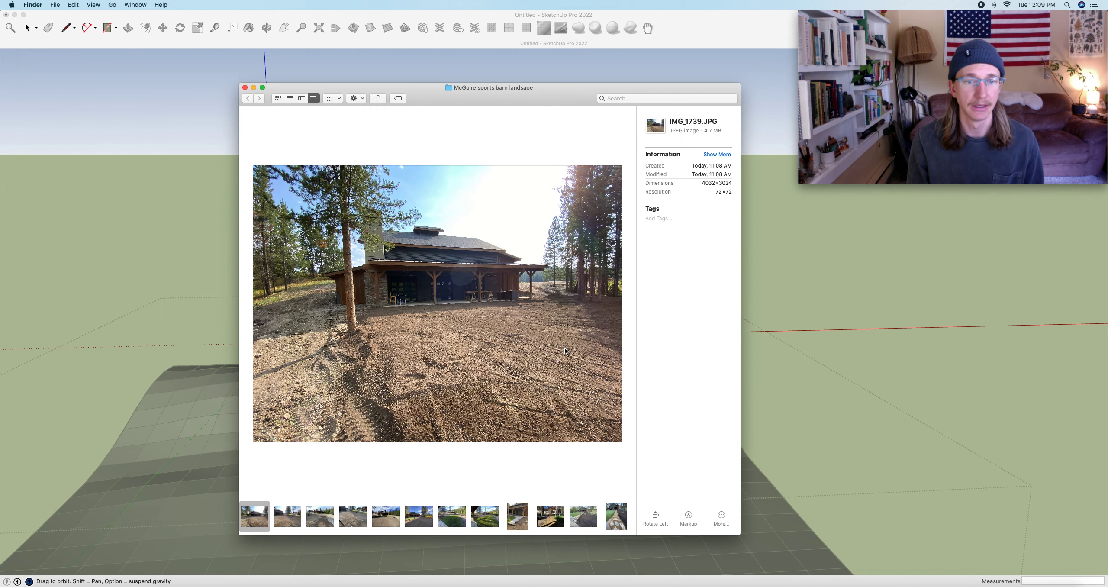
{"action": "key", "text": "Left"}
{"action": "key", "text": "Left"}
{"action": "key", "text": "Left"}
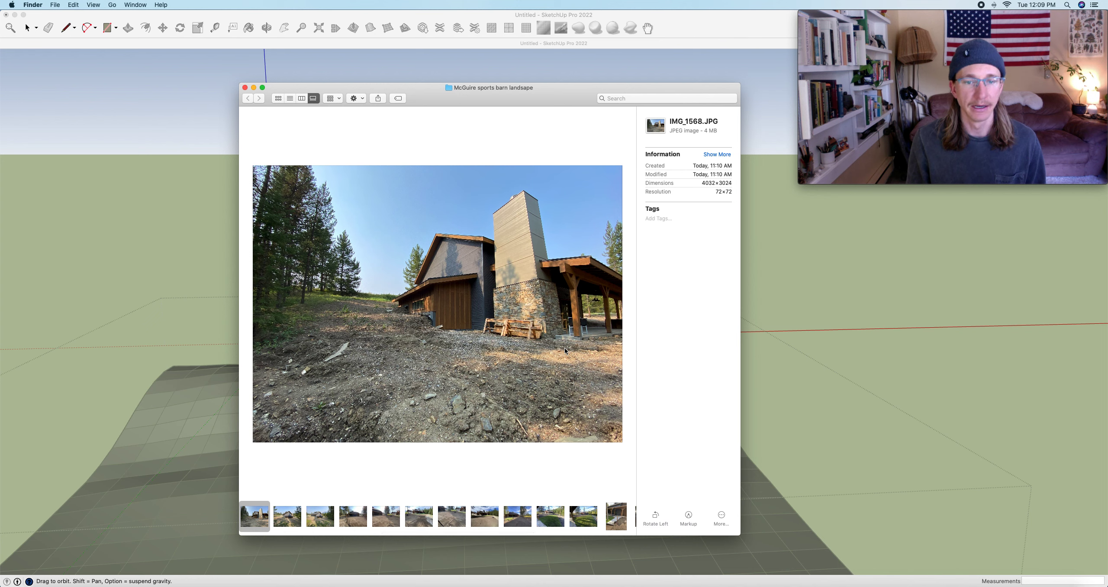
- Look through the earlier site photos back to IMG_1549.JPG and enlarge the photo window
{"action": "key", "text": "Left"}
{"action": "key", "text": "Left"}
{"action": "key", "text": "Left"}
{"action": "key", "text": "Left"}
{"action": "key", "text": "Left"}
{"action": "key", "text": "Left"}
{"action": "key", "text": "Left"}
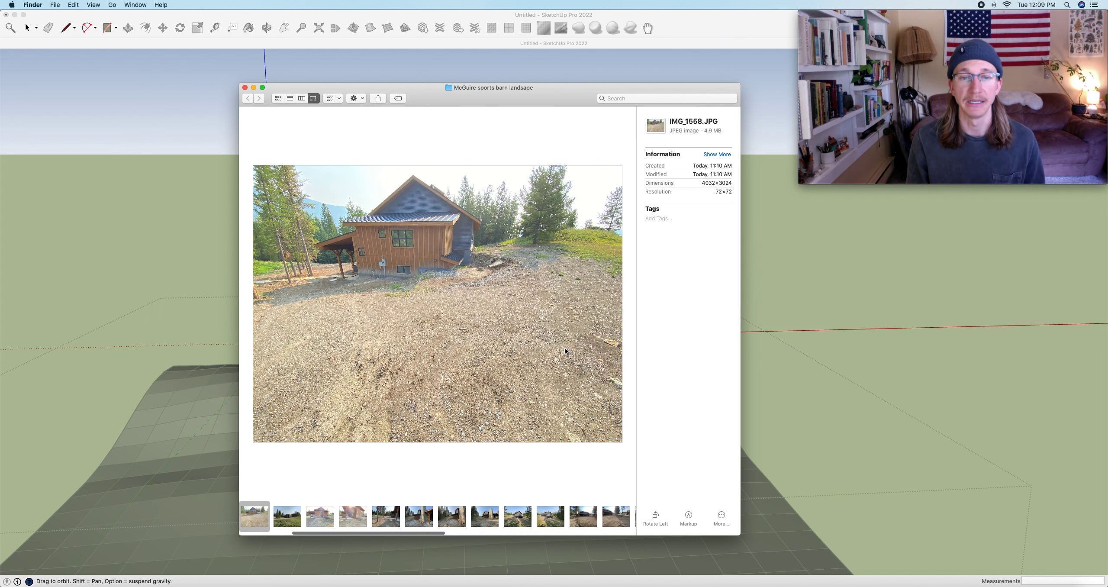
{"action": "key", "text": "Left"}
{"action": "key", "text": "Left"}
{"action": "key", "text": "Left"}
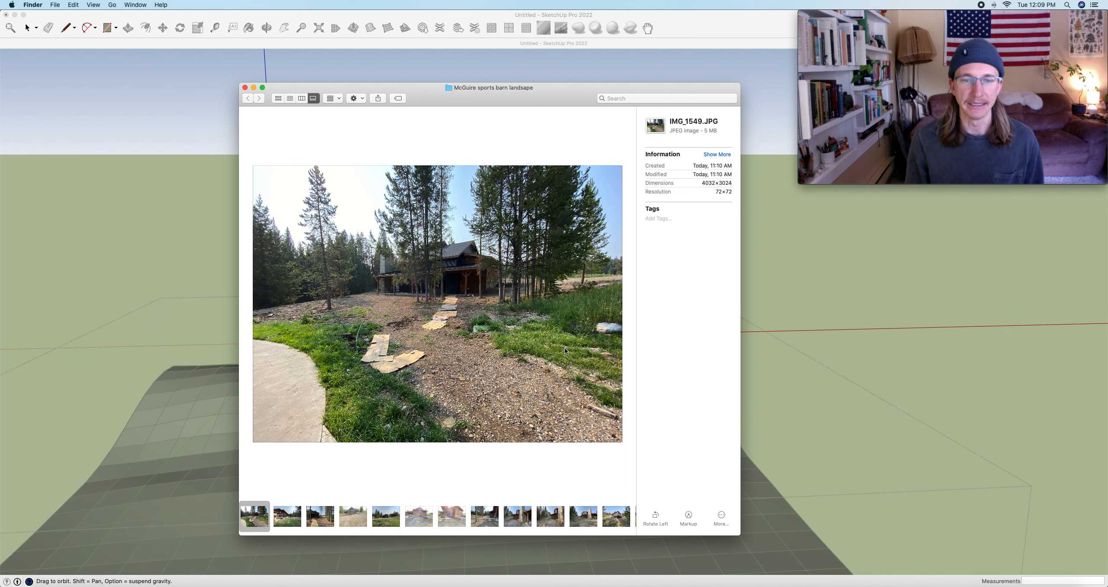
{"action": "left_click_drag", "start_coordinate": [238, 82], "coordinate": [60, 34]}
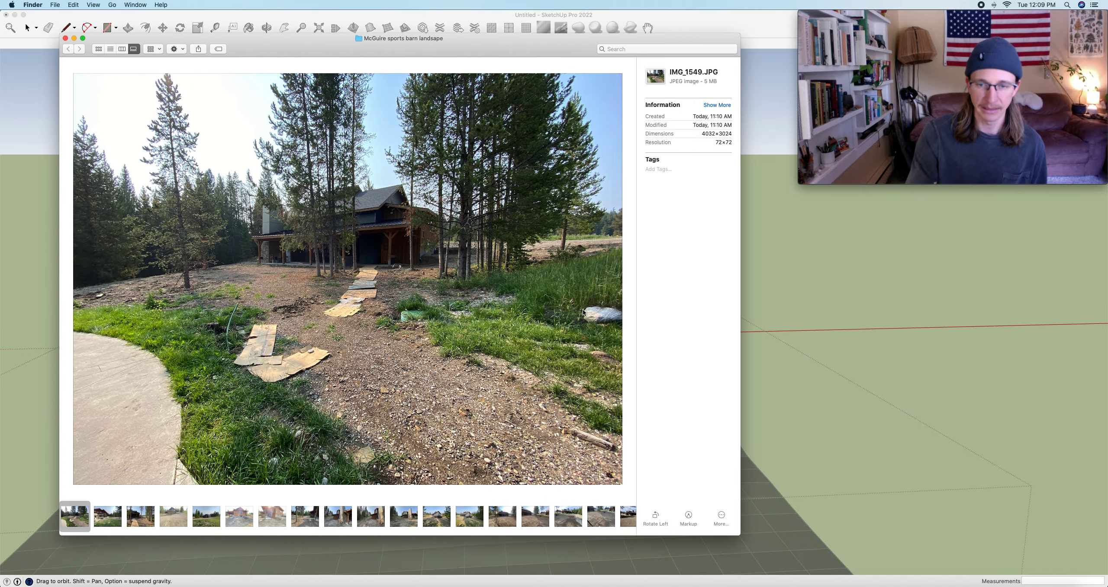
- Look through the enlarged site photos from IMG_1549.JPG forward to IMG_1570.JPG, studying how the hillside meets the barn walls
{"action": "key", "text": "Right"}
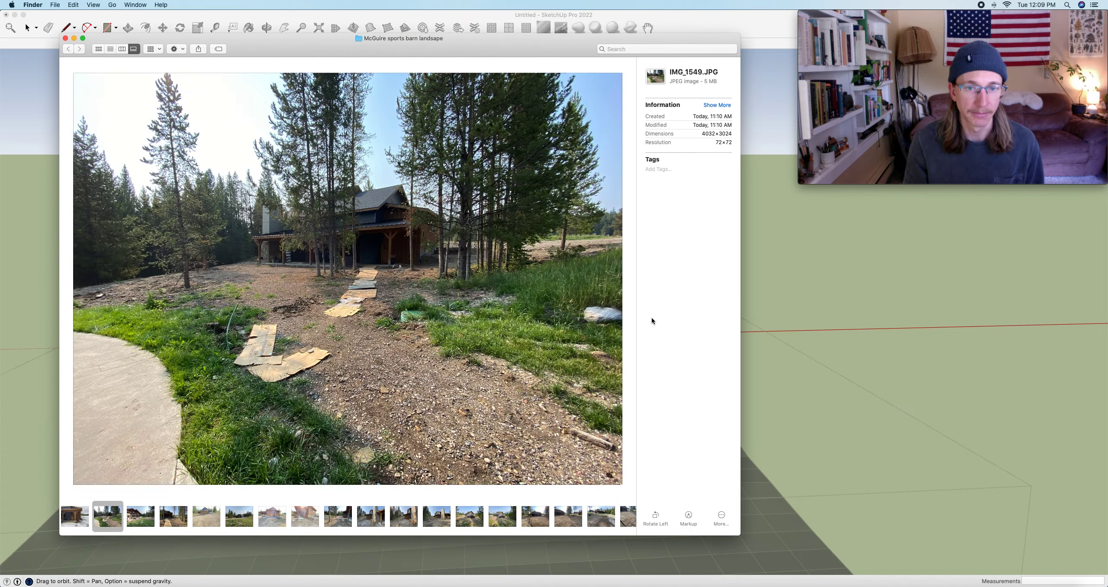
{"action": "key", "text": "Right"}
{"action": "key", "text": "Right"}
{"action": "key", "text": "Right"}
{"action": "key", "text": "Right"}
{"action": "key", "text": "Right"}
{"action": "key", "text": "Right"}
{"action": "key", "text": "Right"}
{"action": "key", "text": "Right"}
{"action": "key", "text": "Right"}
{"action": "key", "text": "Right"}
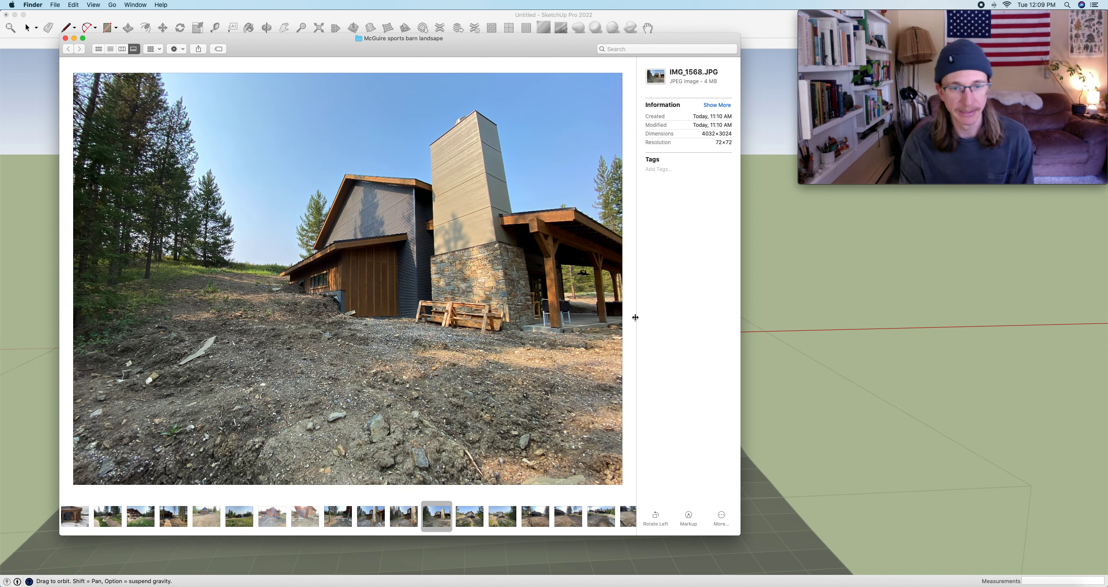
{"action": "key", "text": "Right"}
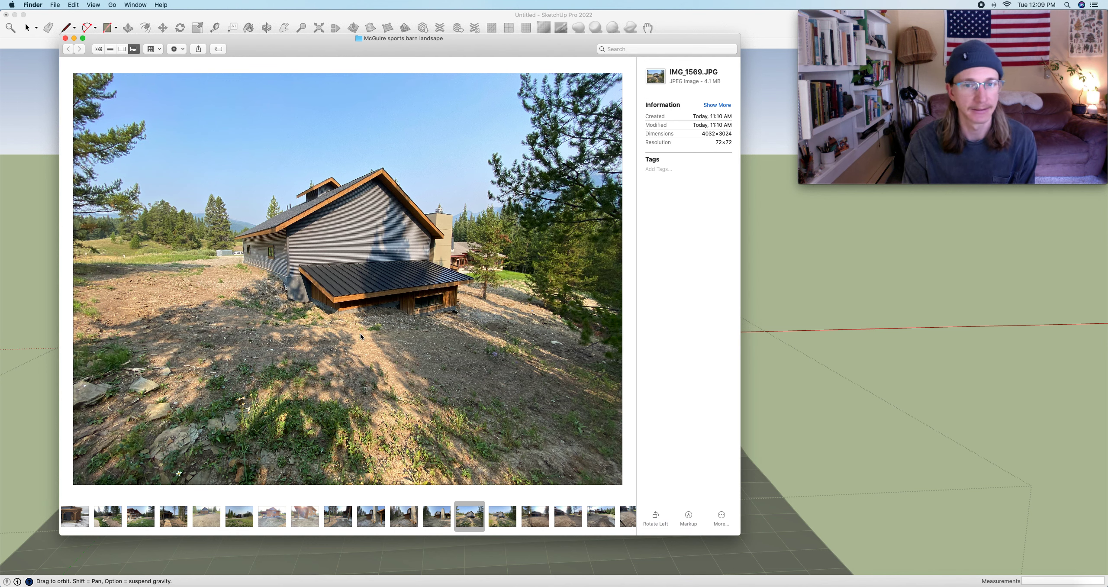
{"action": "key", "text": "Right"}
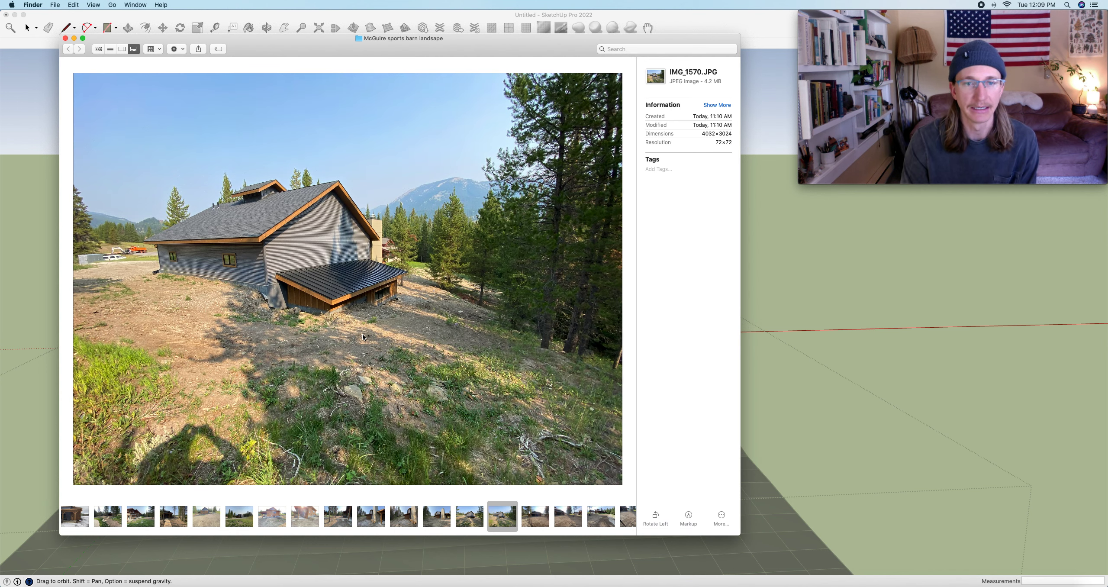
- Look through the site photos from IMG_1570.JPG forward to IMG_1742.JPG, studying the graded yard beside the barn, and minimize the photo window
{"action": "key", "text": "Right"}
{"action": "key", "text": "Right"}
{"action": "key", "text": "Right"}
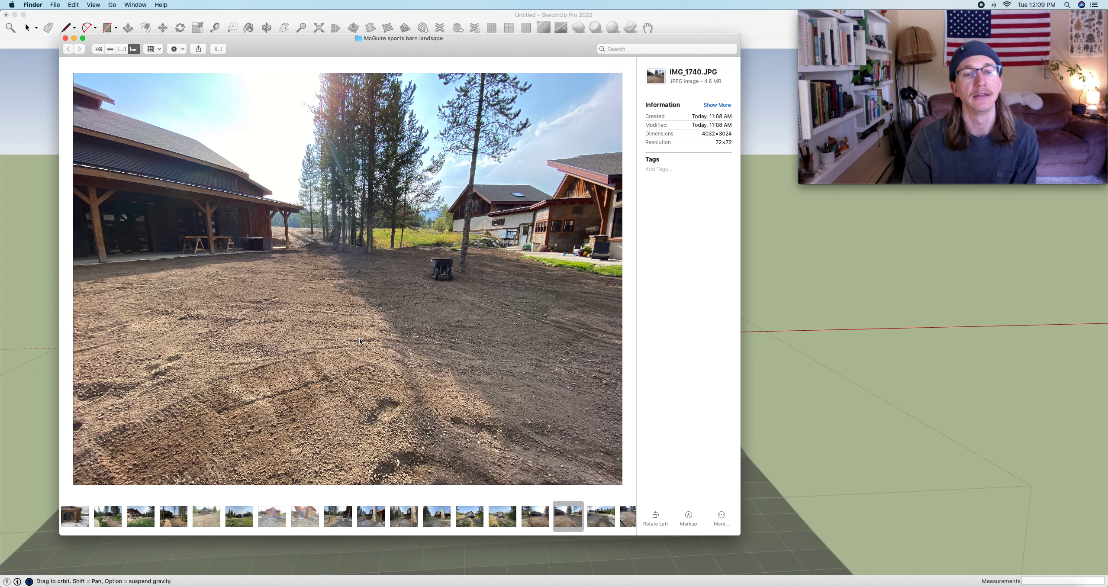
{"action": "key", "text": "Right"}
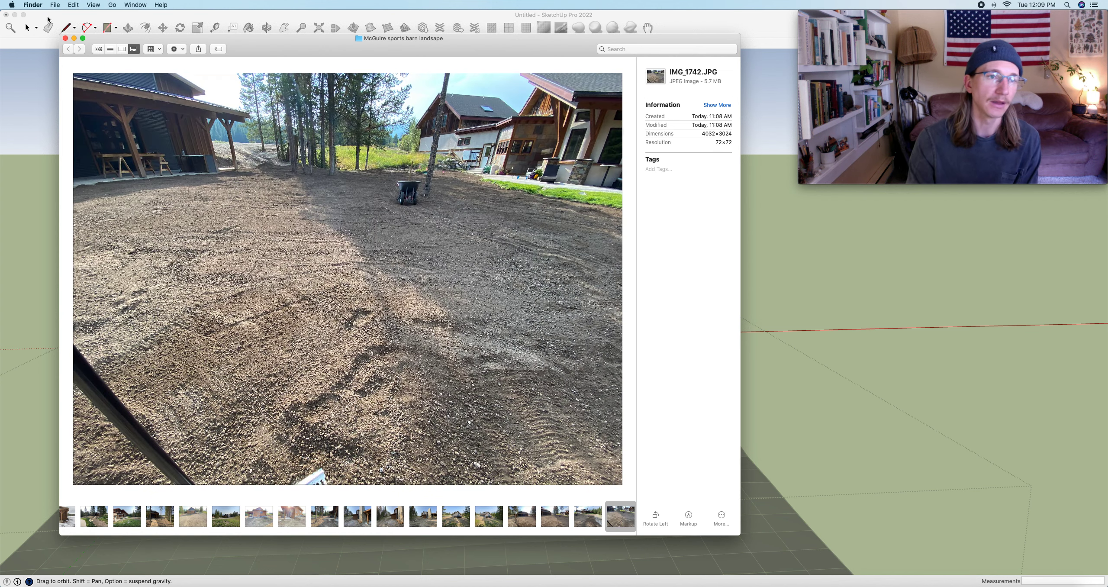
{"action": "left_click", "coordinate": [75, 38]}
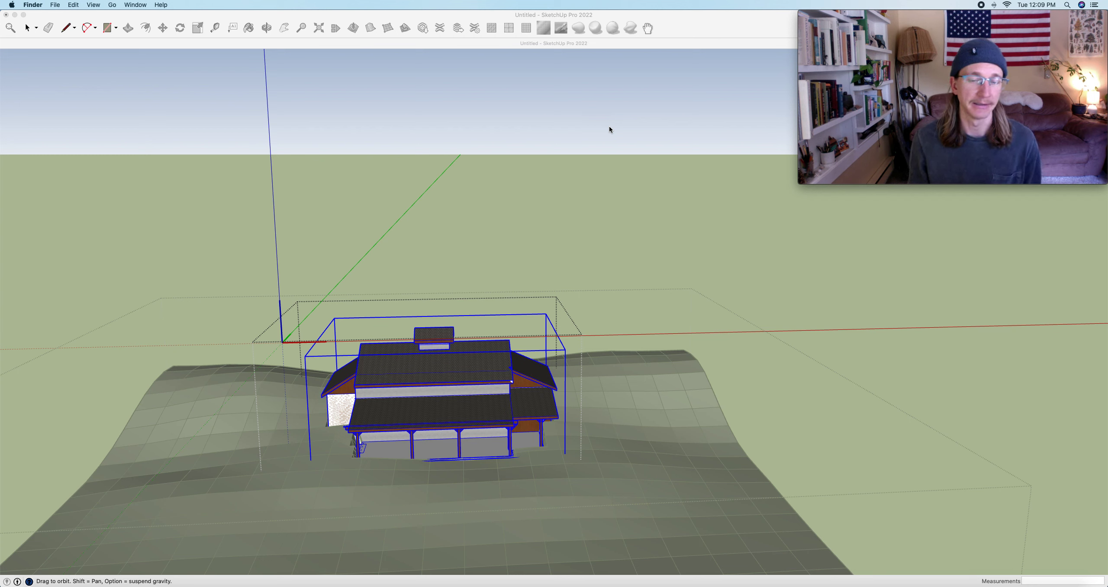
- Switch back to the SketchUp terrain model and deselect the barn with the Select tool
{"action": "double_click", "coordinate": [616, 227]}
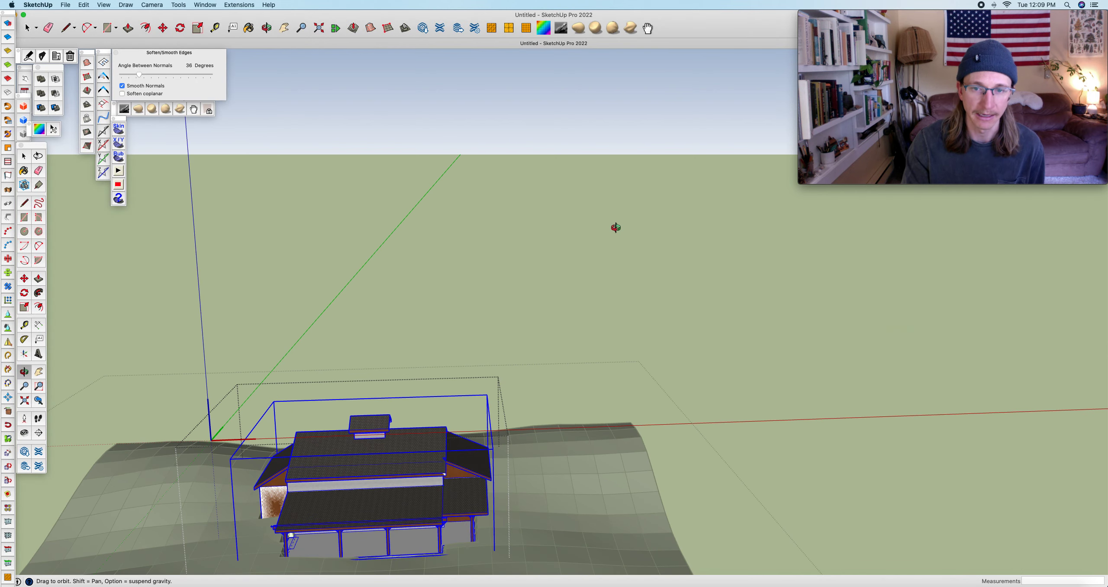
{"action": "left_click", "coordinate": [23, 158]}
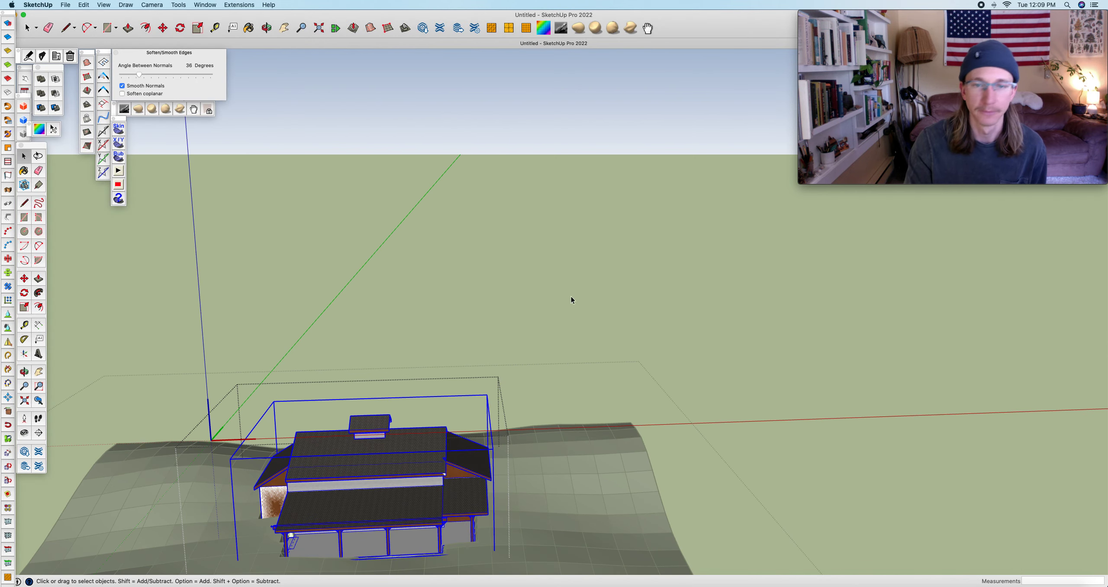
{"action": "left_click", "coordinate": [572, 297]}
{"action": "scroll", "coordinate": [575, 298], "scroll_direction": "down", "scroll_amount": 5}
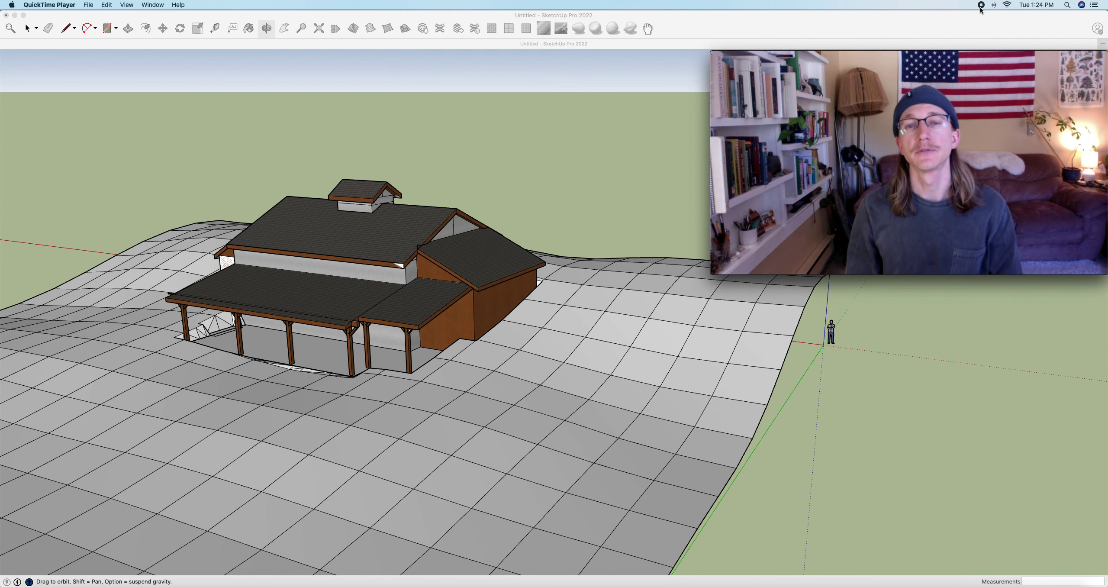